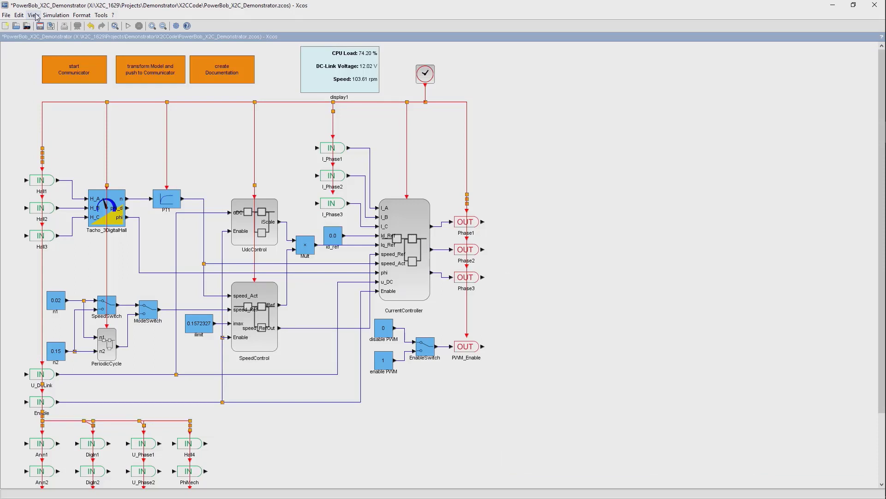
# Step: Open the Xcos palette browser and expand the X2C palette collection
pyautogui.click(33, 16)
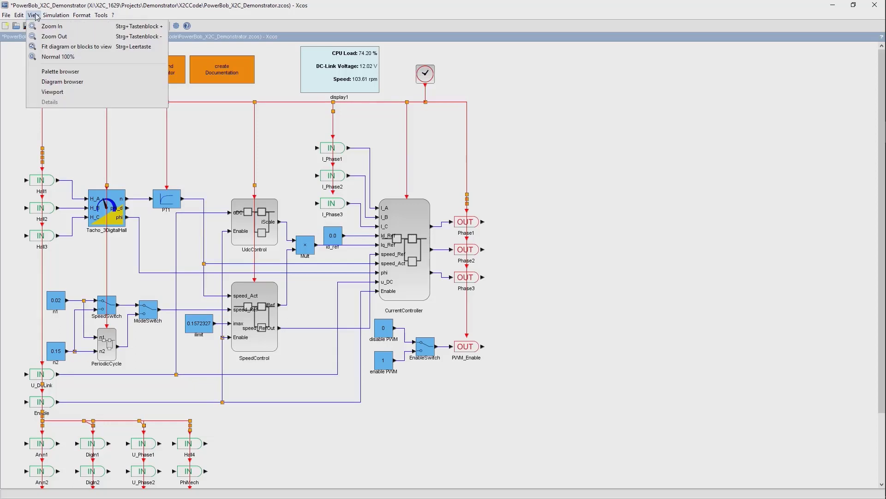
pyautogui.click(40, 74)
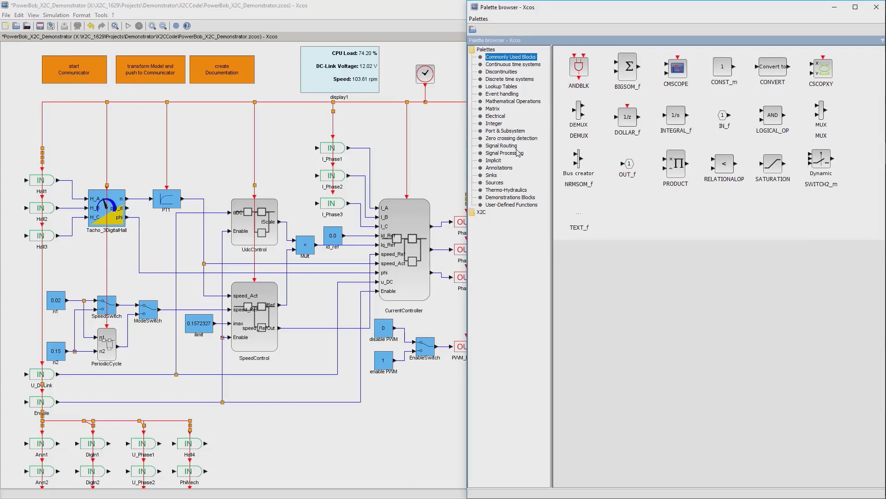
pyautogui.click(480, 212)
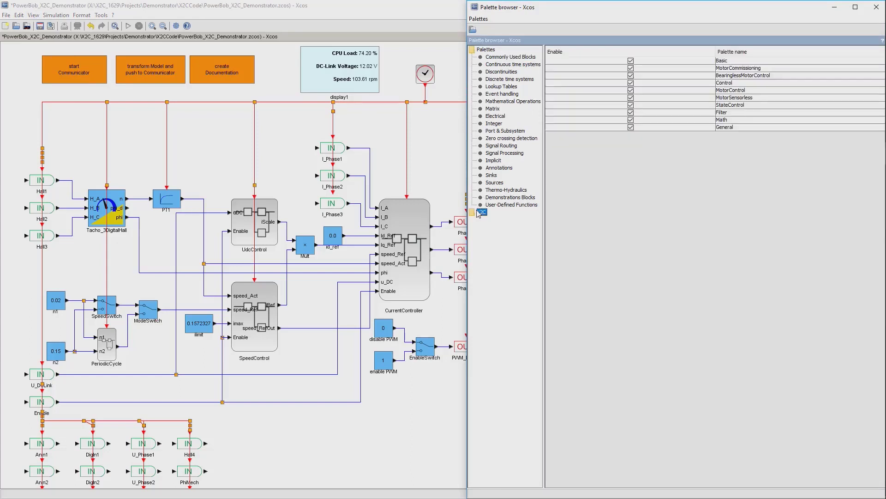
pyautogui.doubleClick(479, 214)
# Step: Browse the Basic, MotorCommissioning, BearinglessMotorControl, MotorControl, MotorSensorless and StateControl X2C palettes
pyautogui.click(490, 220)
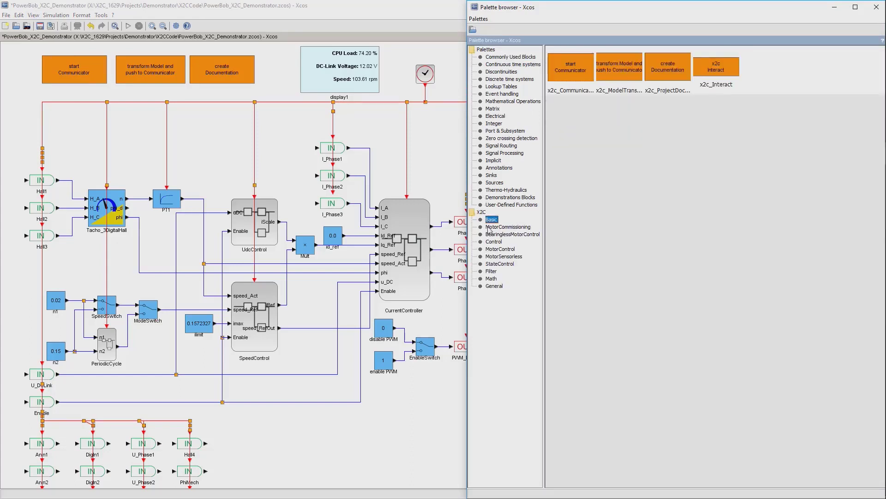
pyautogui.click(529, 228)
pyautogui.click(530, 235)
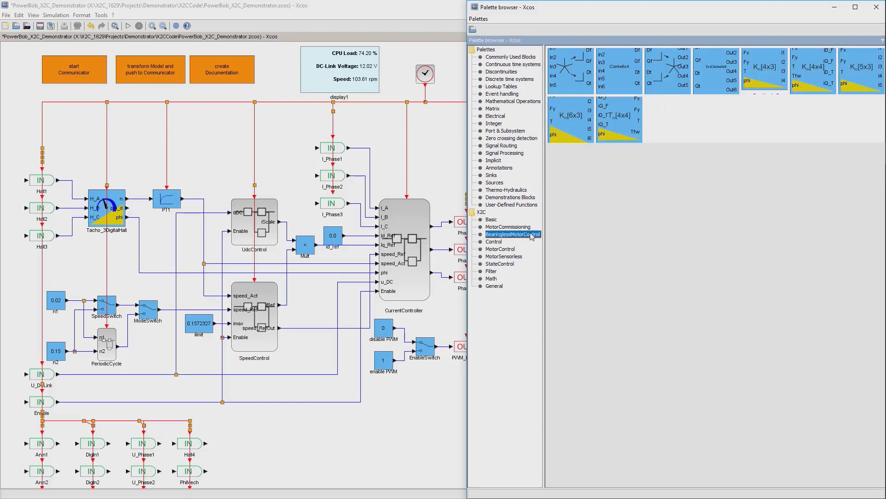
pyautogui.click(493, 242)
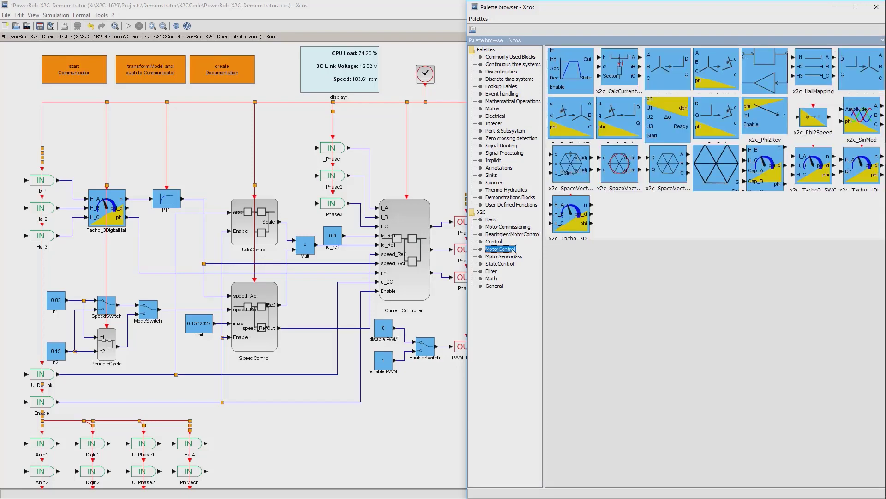
pyautogui.click(514, 257)
pyautogui.click(513, 264)
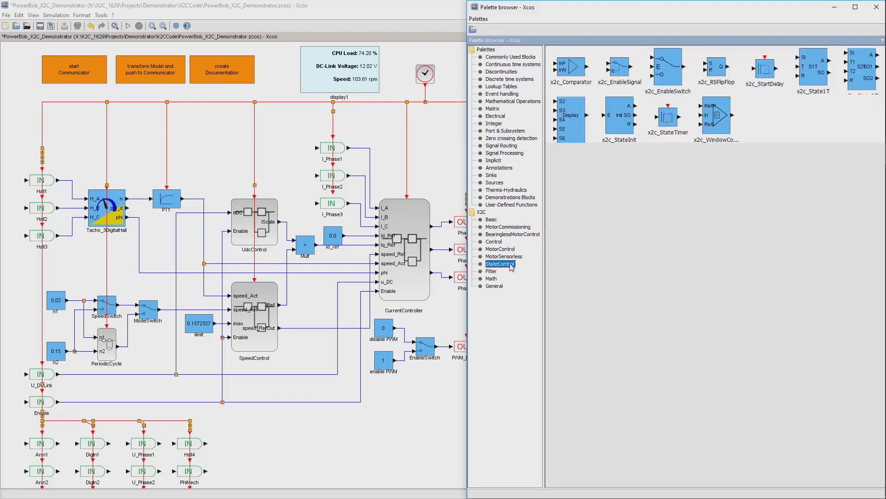
# Step: Browse the Filter, Math and General palettes, then select x2c_PT1 in Control
pyautogui.click(493, 271)
pyautogui.click(493, 279)
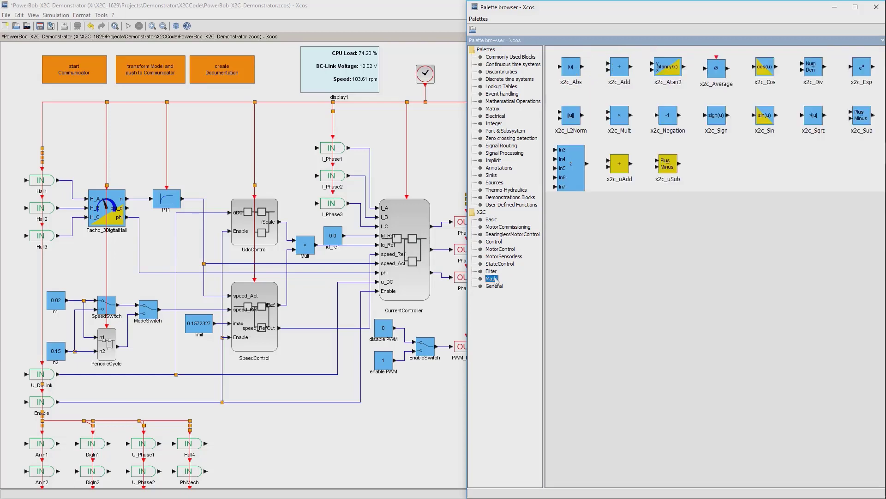
pyautogui.click(495, 286)
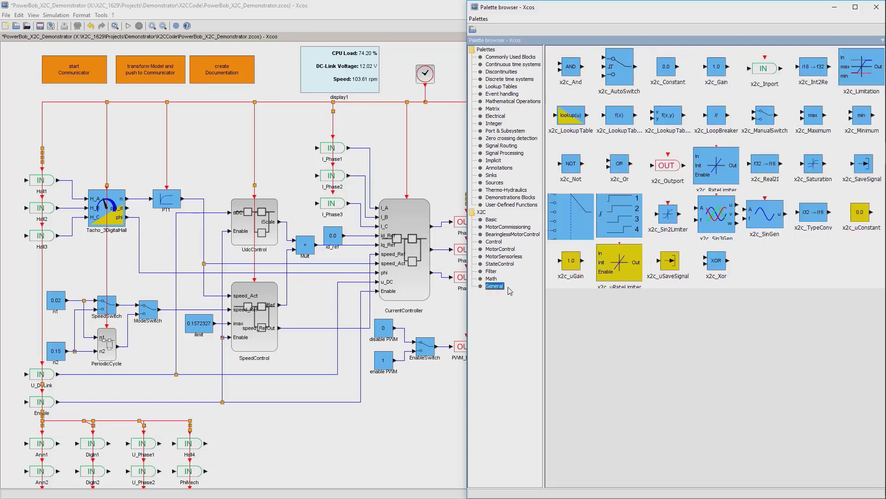
pyautogui.click(495, 241)
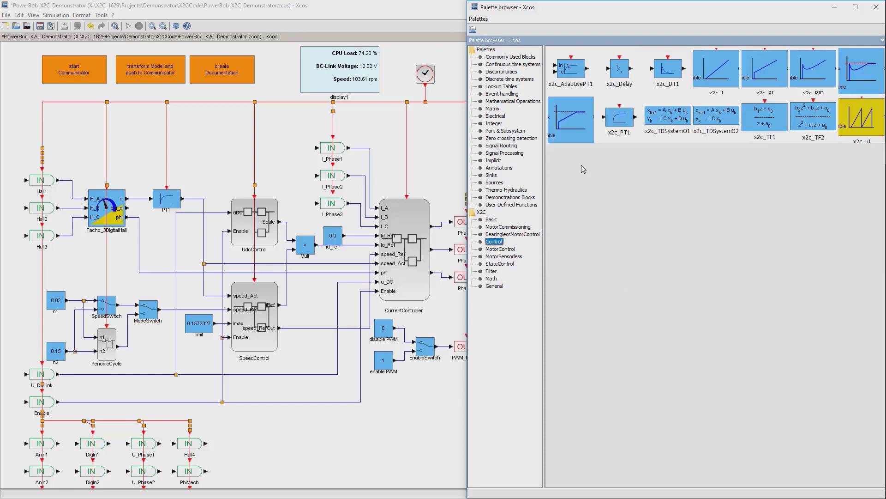
pyautogui.click(623, 118)
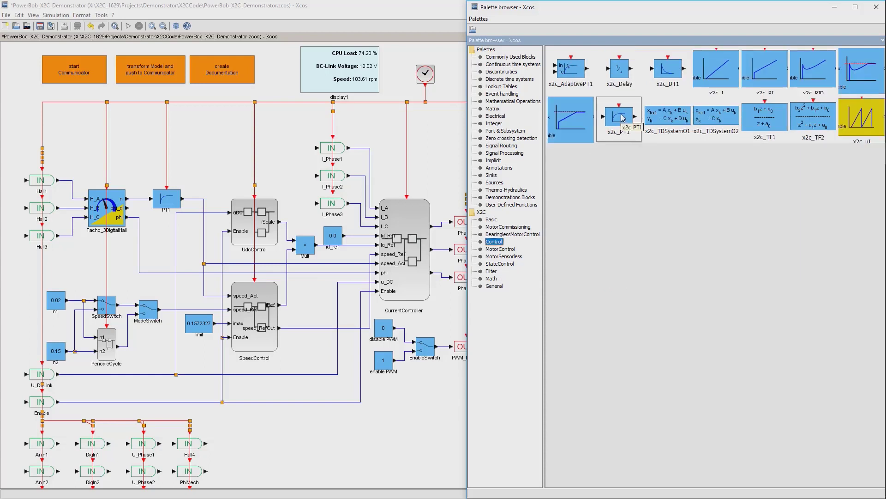
# Step: Move a new x2c_PT1 block from the top-level diagram into the SpeedControl subsystem
pyautogui.moveTo(540, 121); pyautogui.dragTo(439, 155)
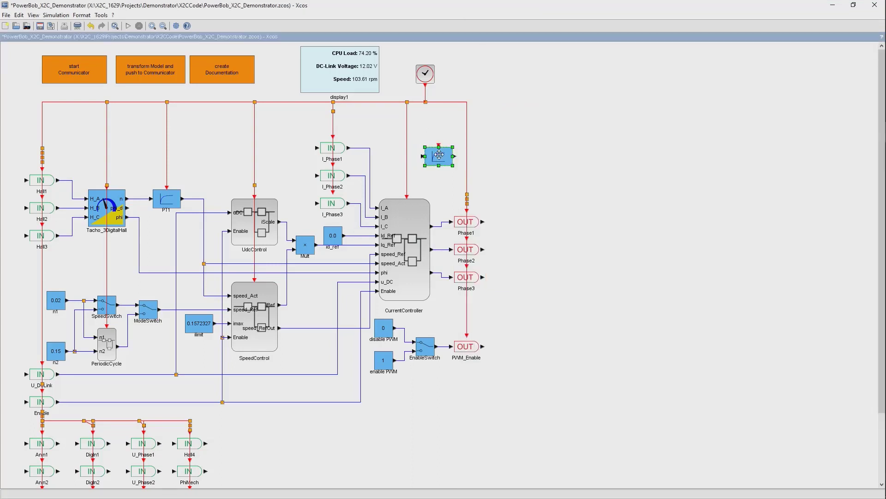
pyautogui.rightClick(439, 156)
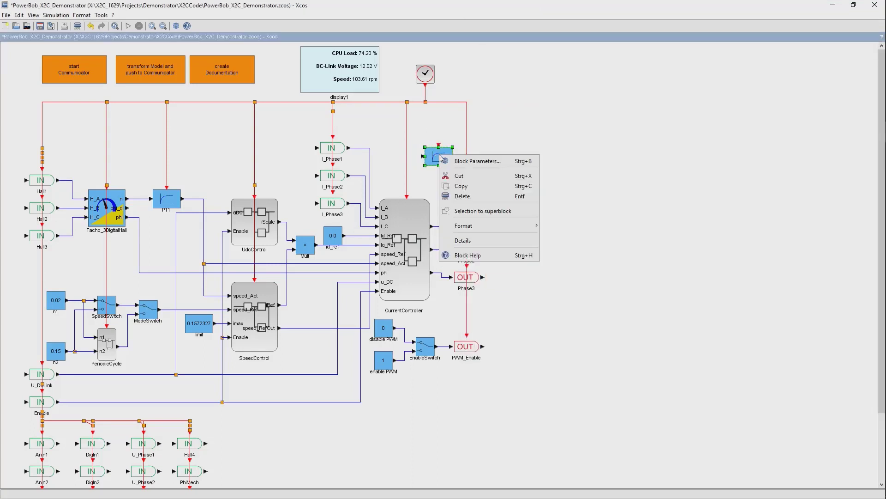
pyautogui.click(448, 177)
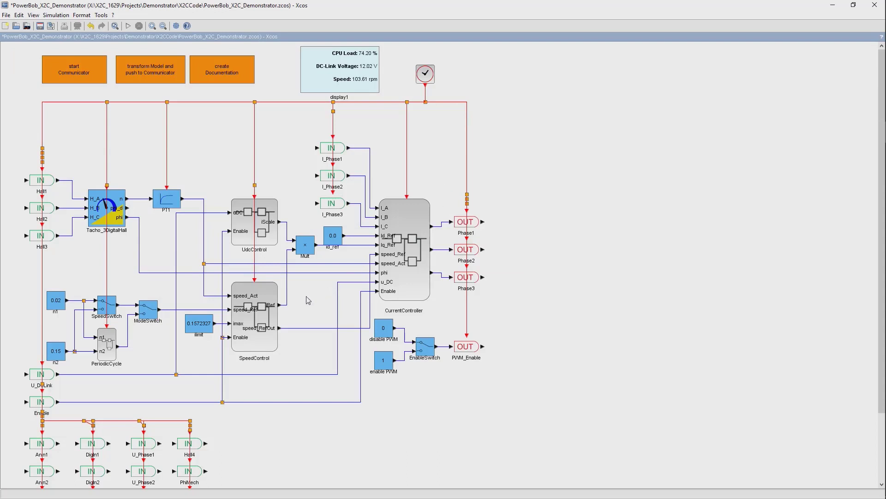
pyautogui.doubleClick(267, 304)
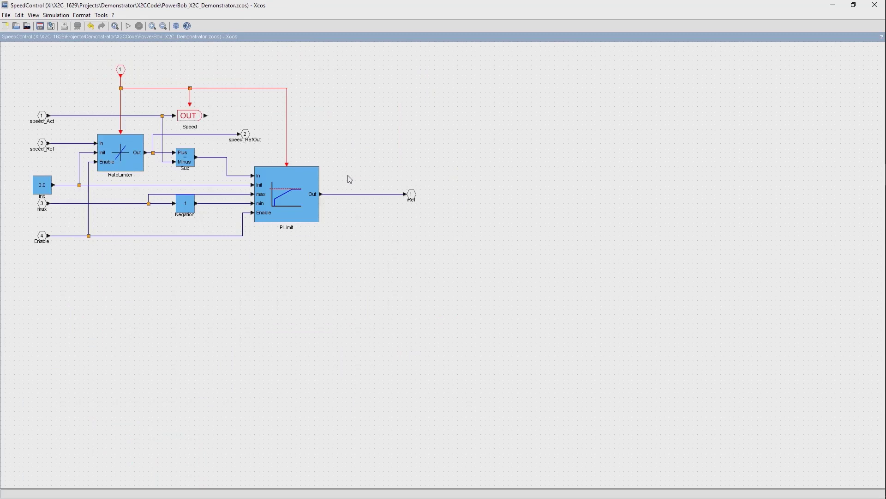
pyautogui.rightClick(350, 179)
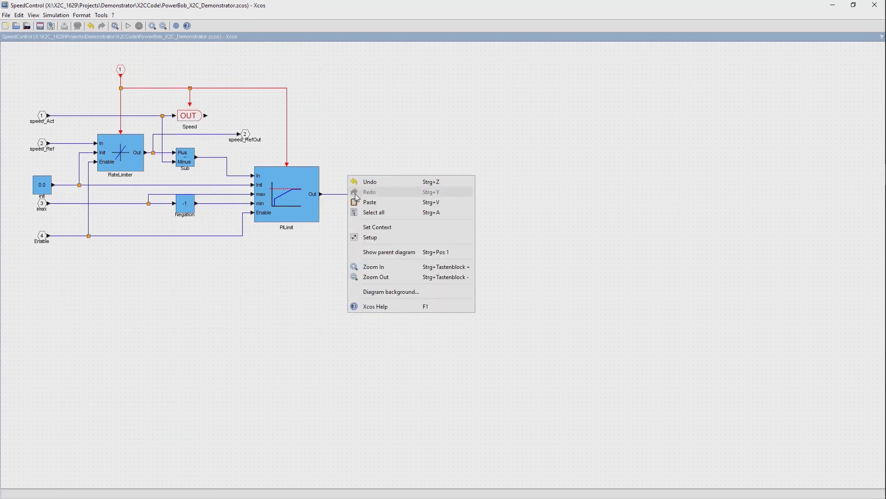
pyautogui.click(356, 193)
# Step: Replace the PILimit–iRef link with the PT1 block and wire it to the clock line
pyautogui.moveTo(443, 161); pyautogui.dragTo(356, 176)
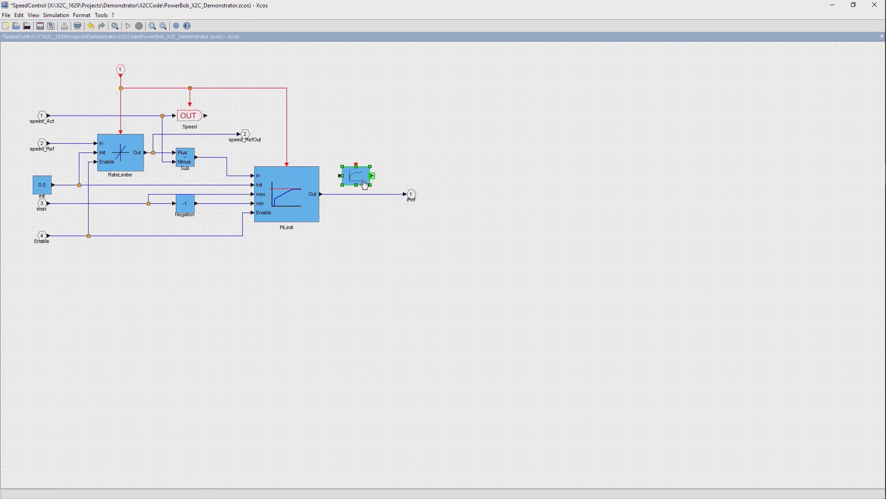
pyautogui.click(367, 194)
pyautogui.press('Delete')
pyautogui.click(356, 175)
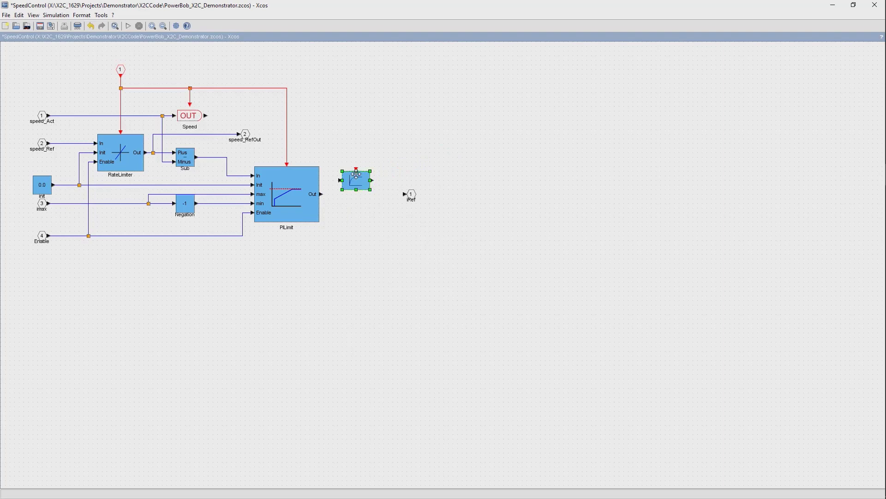
pyautogui.moveTo(356, 176)
pyautogui.mouseDown()
pyautogui.moveTo(356, 193)
pyautogui.moveTo(340, 194)
pyautogui.moveTo(405, 194)
pyautogui.moveTo(356, 88)
pyautogui.mouseUp()
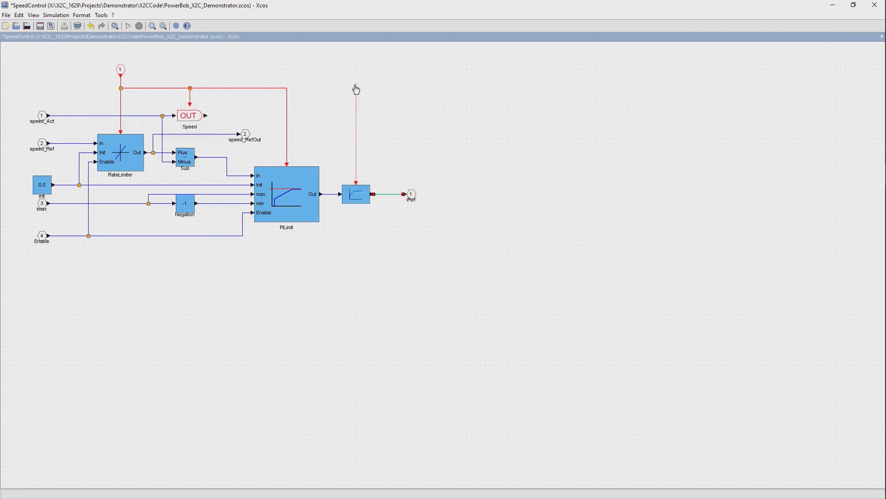
pyautogui.click(288, 88)
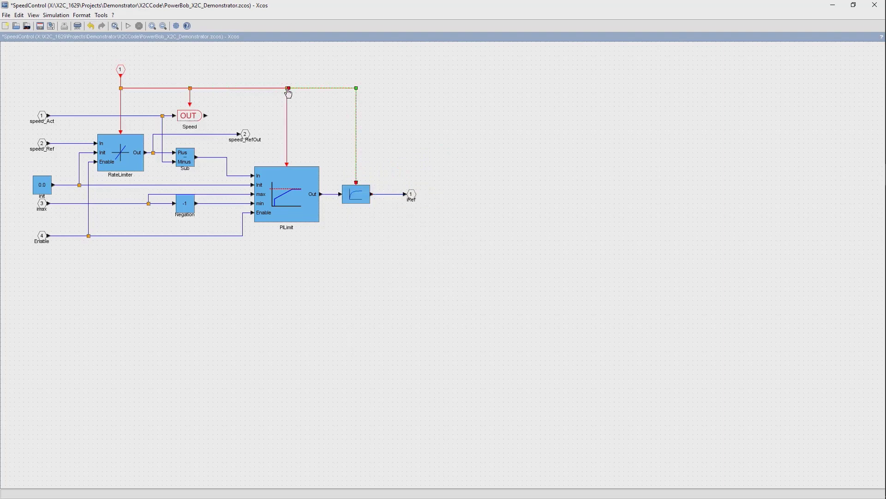
# Step: Open the PT1 block's X2C ParameterEditor and list its Implementation options
pyautogui.click(379, 146)
pyautogui.doubleClick(361, 195)
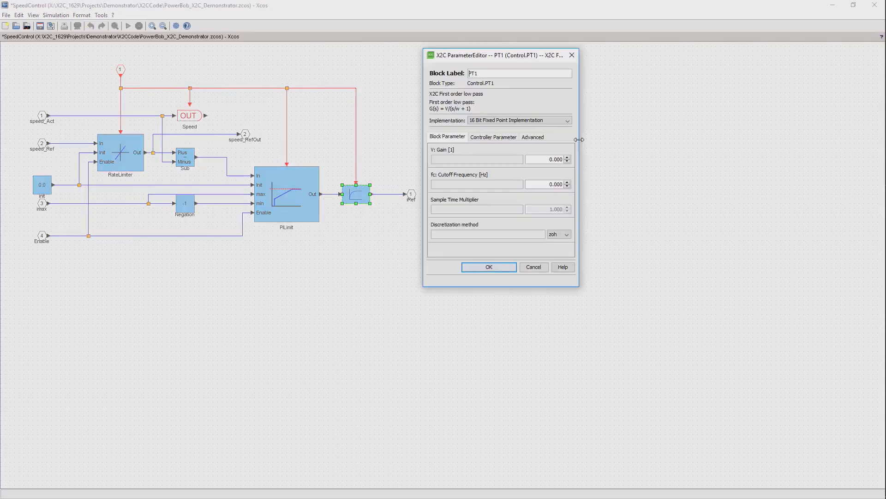
pyautogui.click(568, 121)
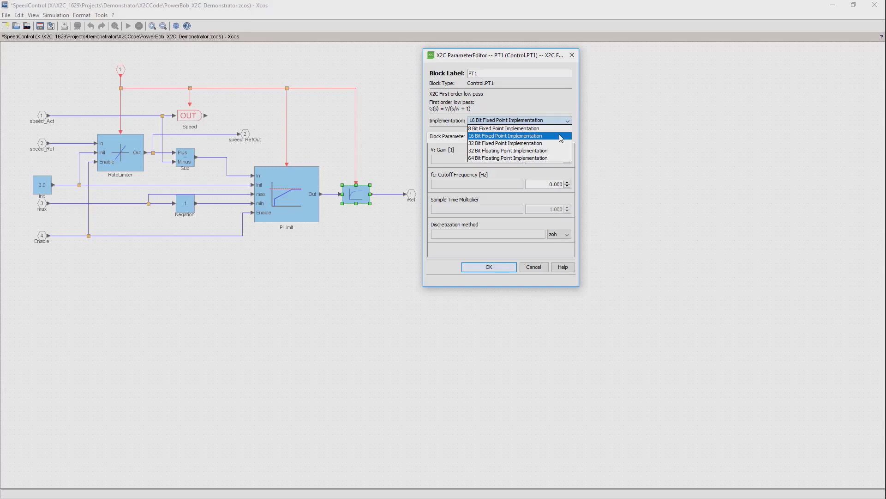
# Step: Give the PT1 16-bit fixed point, gain 1, 20 Hz cutoff and tustin discretization
pyautogui.click(560, 136)
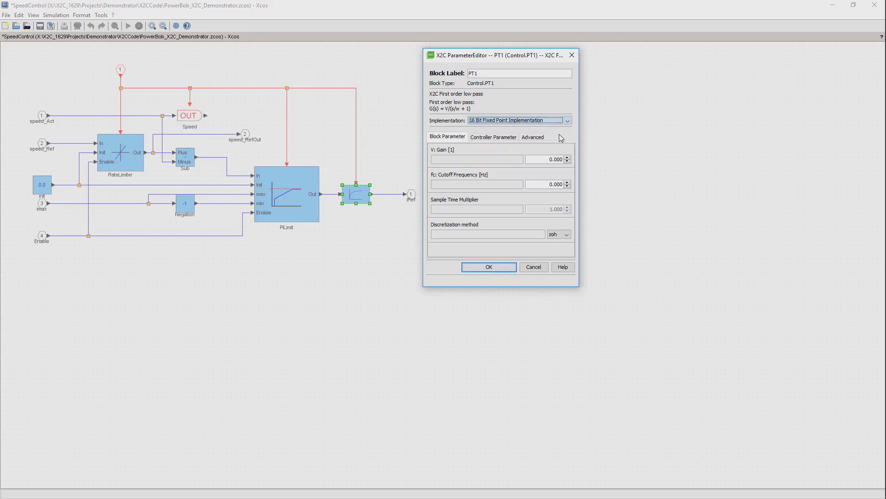
pyautogui.click(442, 160)
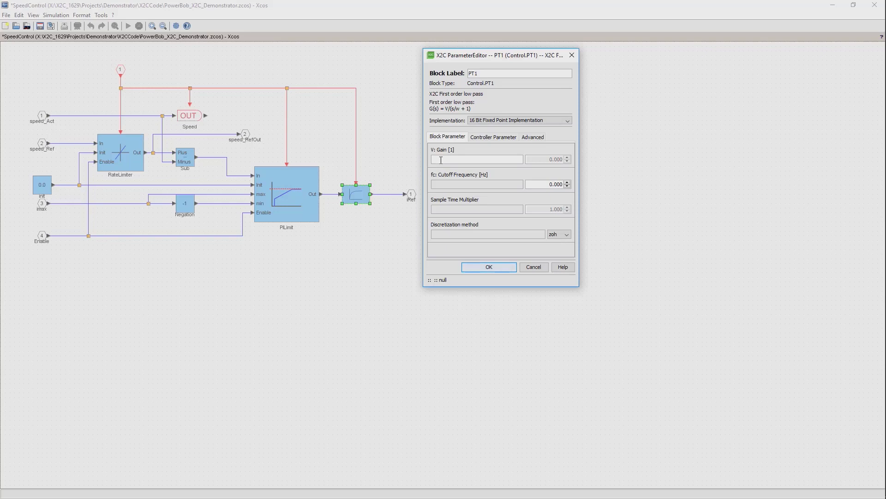
pyautogui.write('1')
pyautogui.click(468, 185)
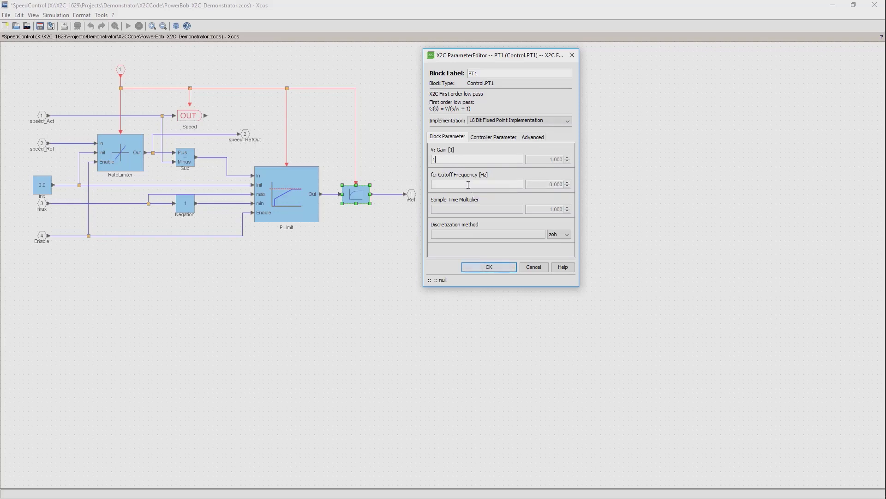
pyautogui.write('2')
pyautogui.write('0')
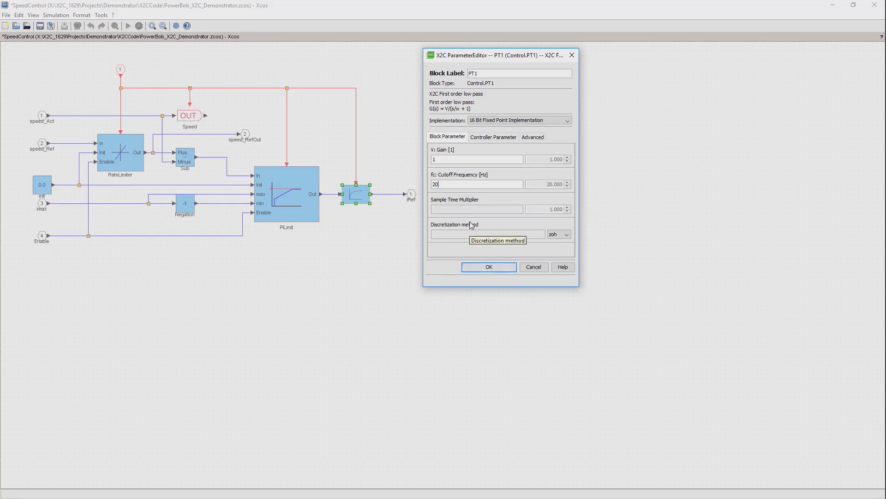
pyautogui.click(566, 235)
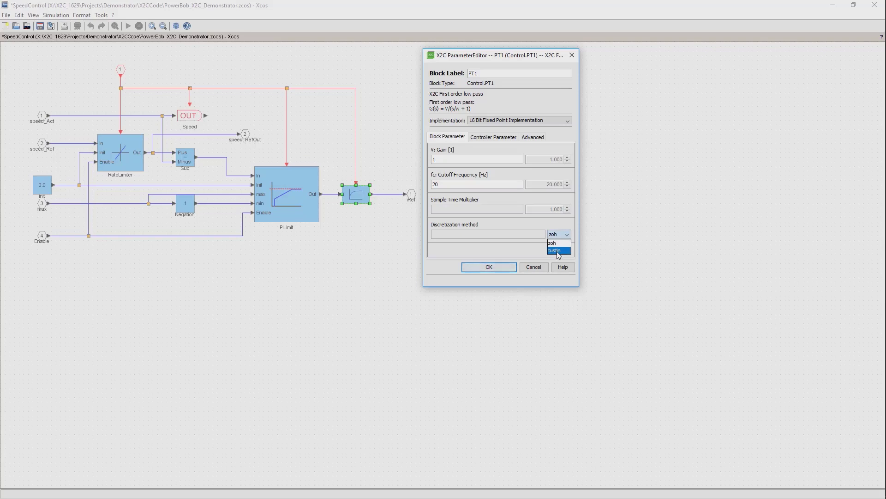
pyautogui.click(558, 250)
pyautogui.click(502, 268)
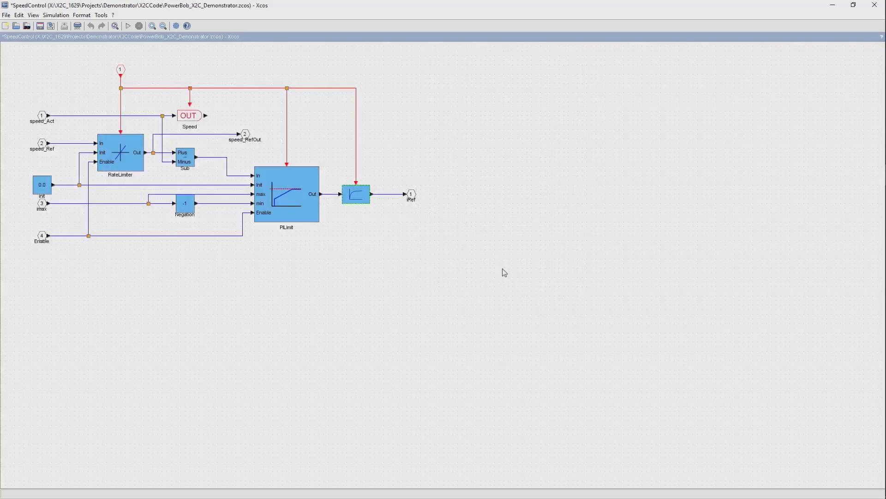
# Step: Close the SpeedControl superblock window
pyautogui.click(874, 6)
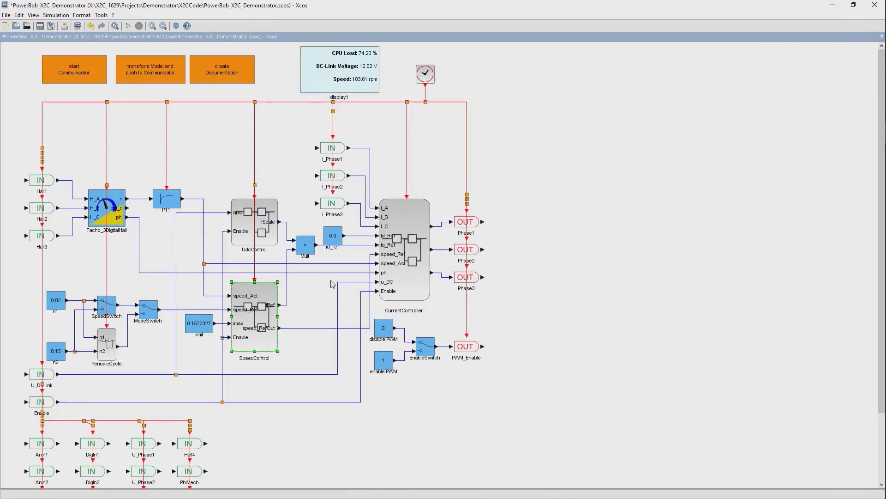
# Step: Start the X2C Communicator, then tile Xcos on the right and Scilab on the left
pyautogui.doubleClick(90, 66)
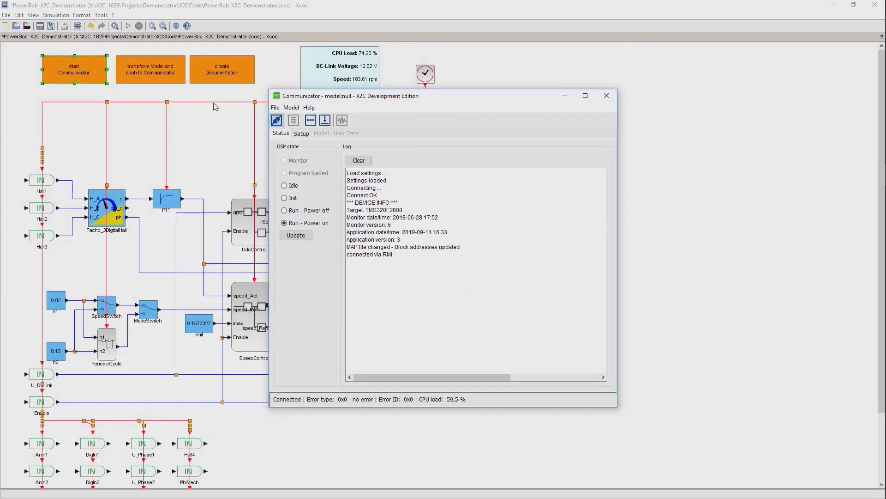
pyautogui.moveTo(339, 99); pyautogui.dragTo(428, 103)
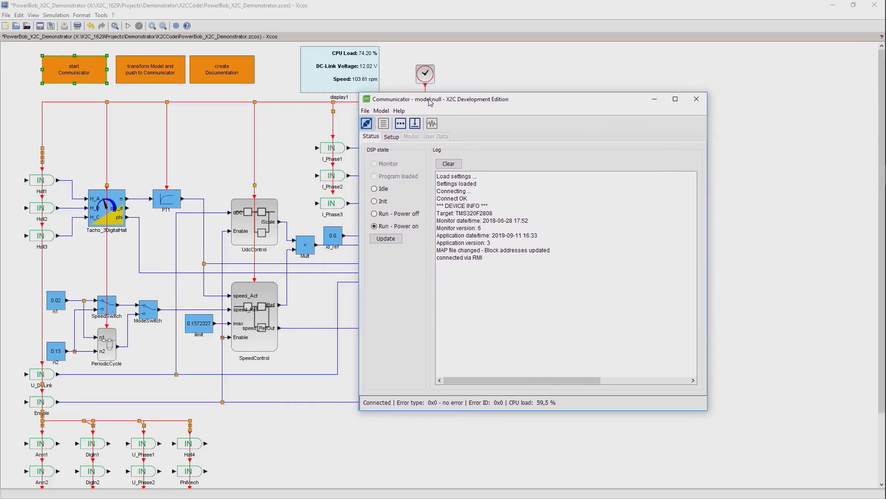
pyautogui.press('super+Right')
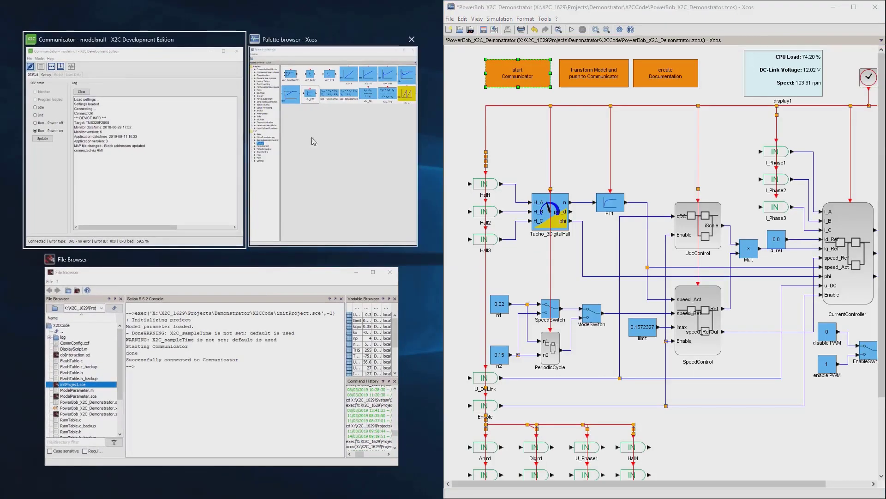
pyautogui.click(280, 290)
# Step: Snap Scilab to the top-left quarter and the Communicator to the bottom-left quarter
pyautogui.press('super+Up')
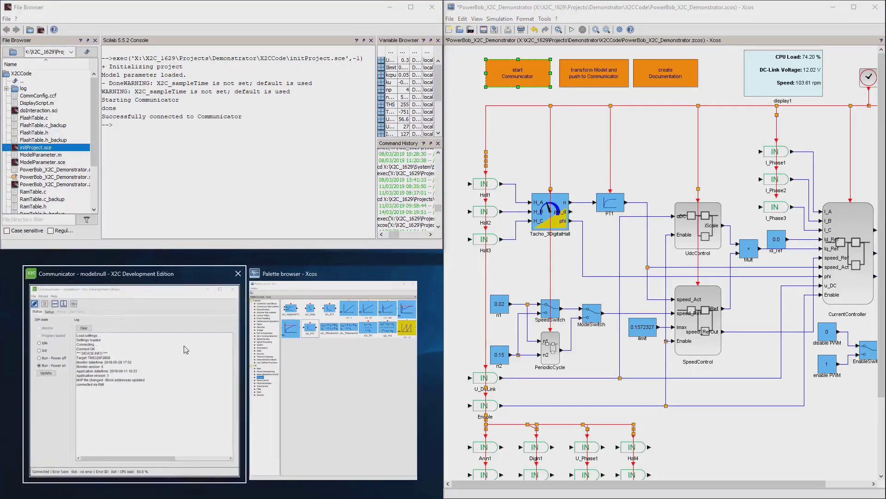
pyautogui.click(178, 349)
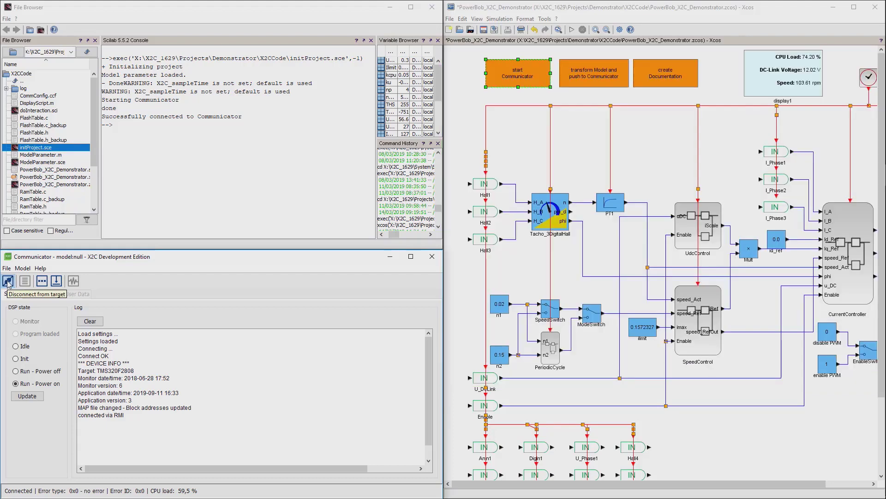
# Step: Disconnect the Communicator, keep the Serial interface and refresh the serial port list
pyautogui.click(8, 281)
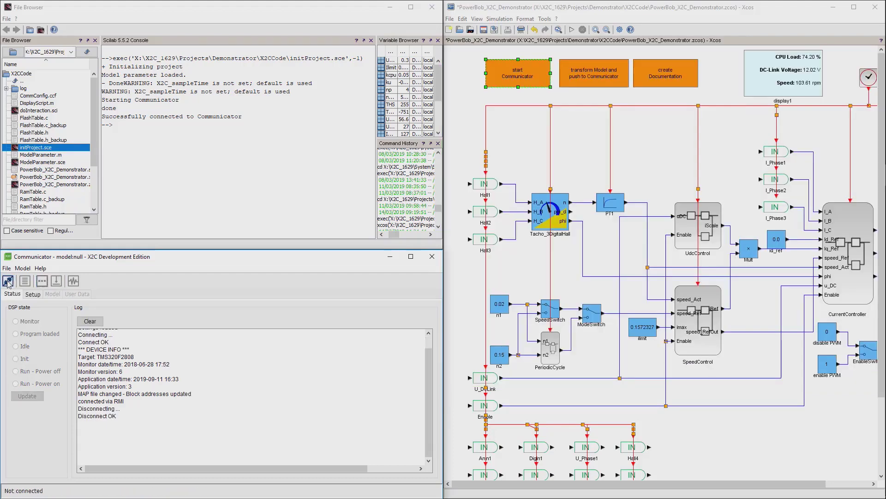
pyautogui.click(33, 294)
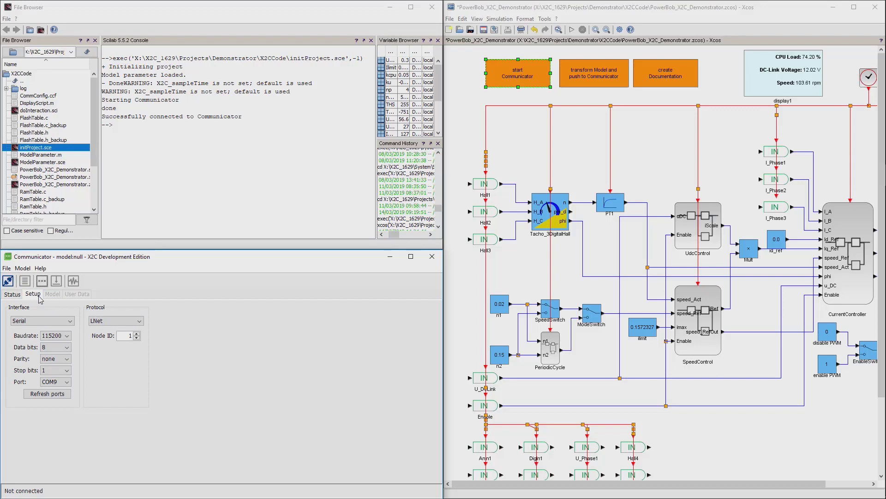
pyautogui.click(45, 322)
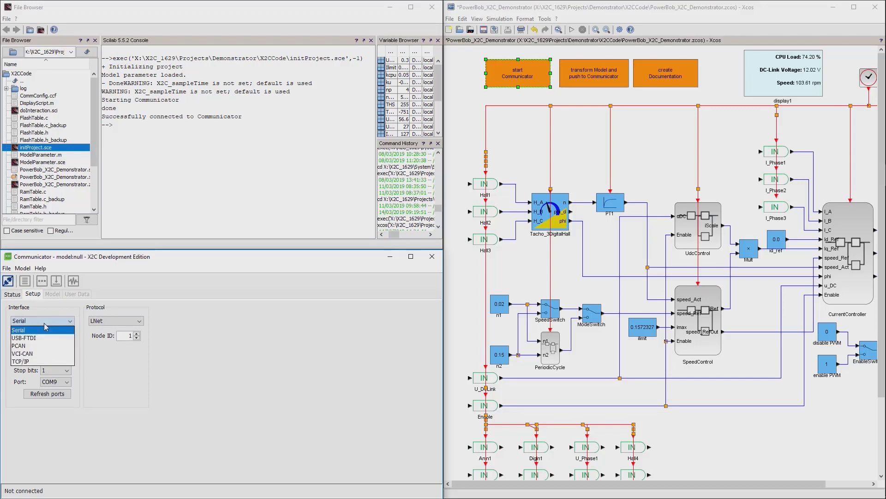
pyautogui.click(44, 331)
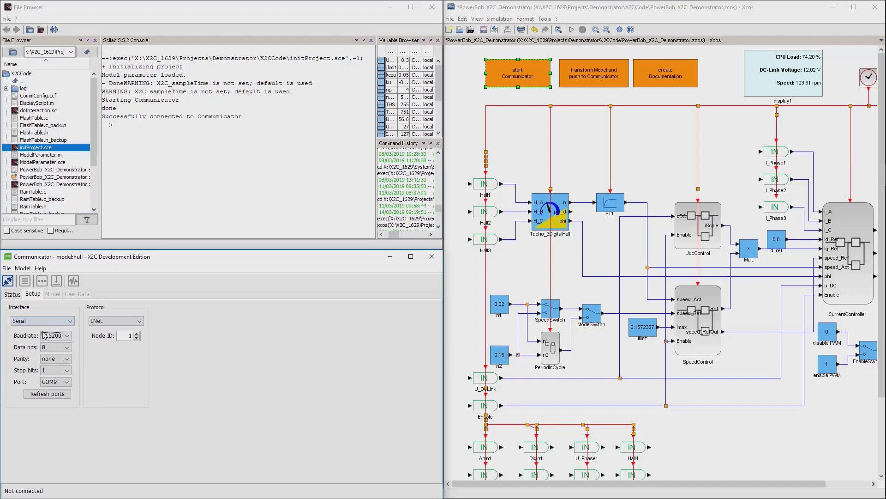
pyautogui.click(55, 398)
# Step: Clear the Communicator log and reconnect to the target
pyautogui.click(13, 294)
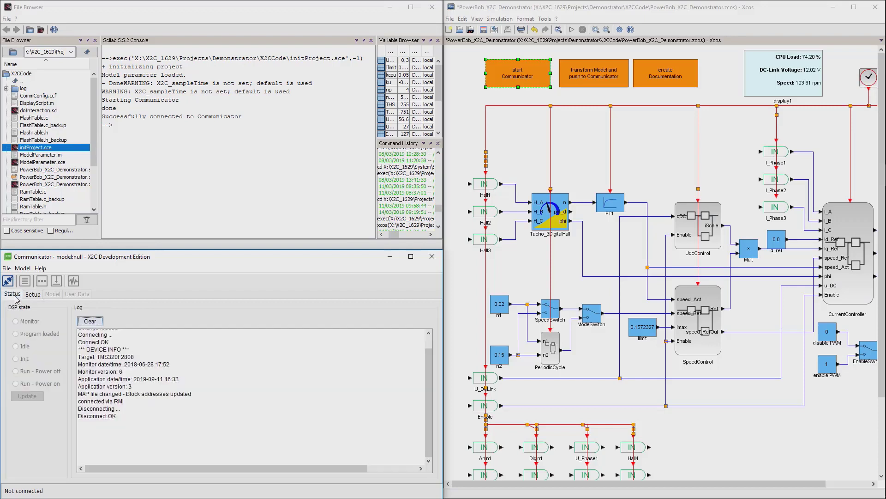
pyautogui.click(91, 322)
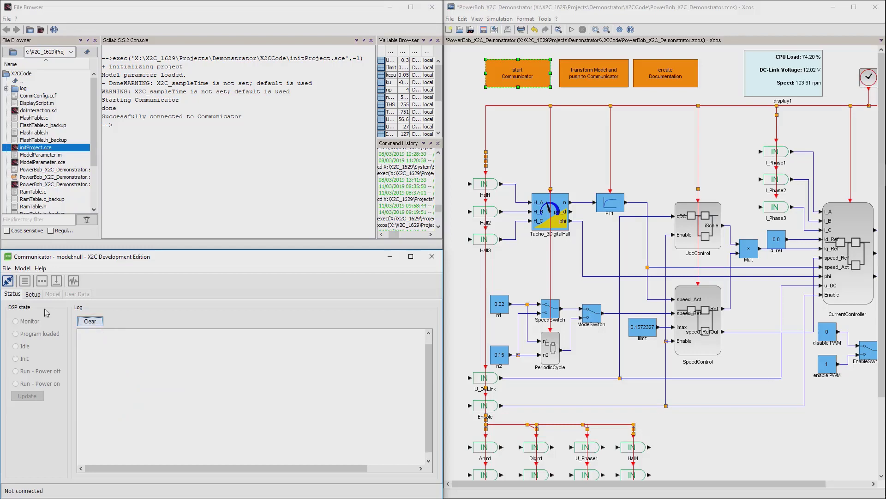
pyautogui.click(11, 282)
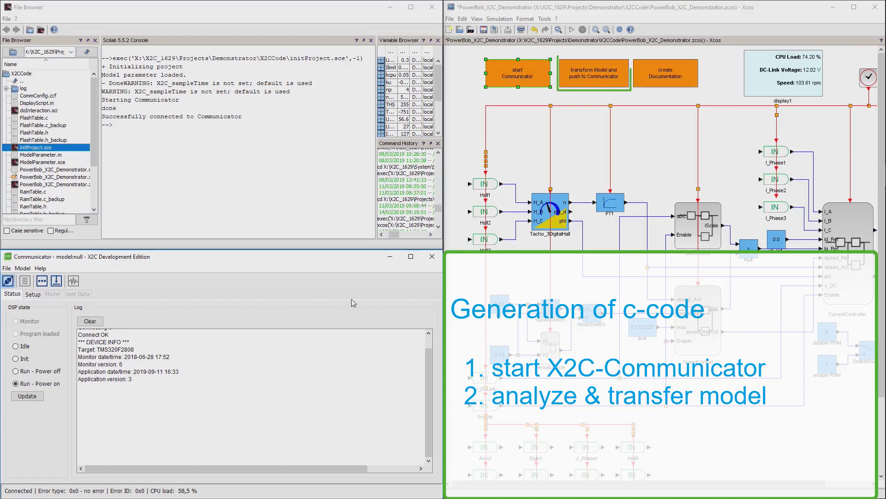
# Step: Run 'transform Model and push to Communicator', then Create code in the Communicator
pyautogui.doubleClick(597, 72)
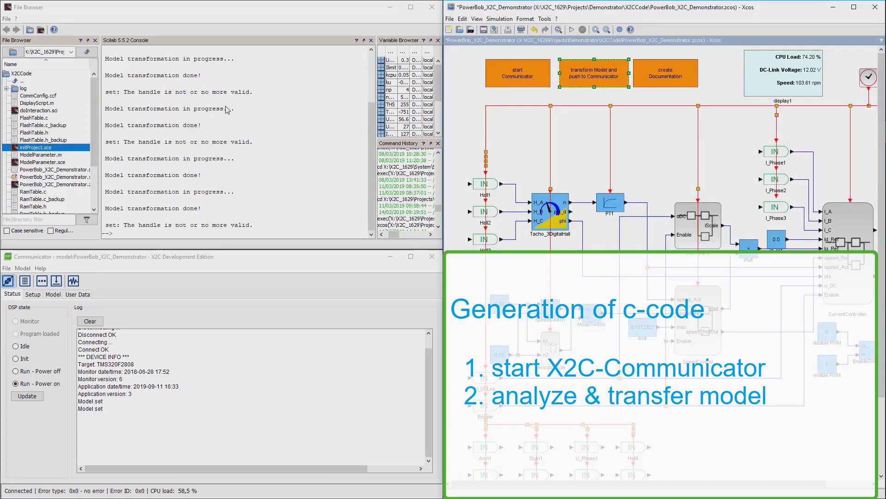
pyautogui.click(53, 272)
pyautogui.click(28, 282)
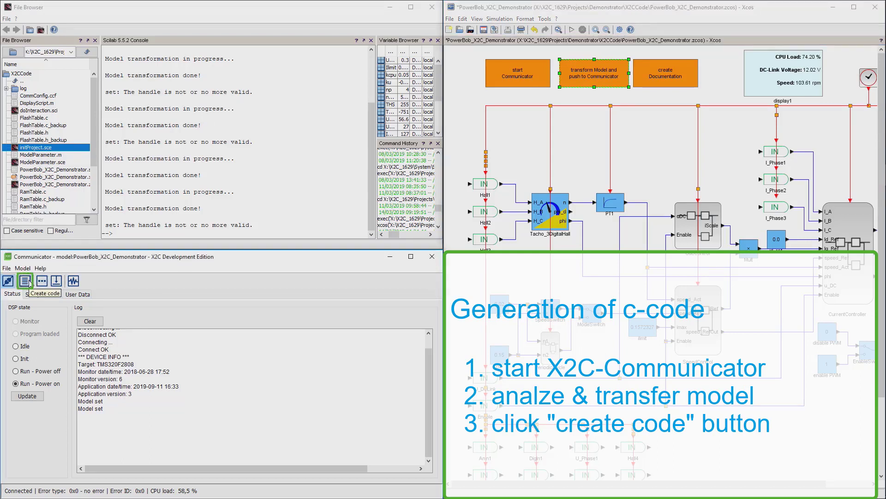
pyautogui.click(26, 281)
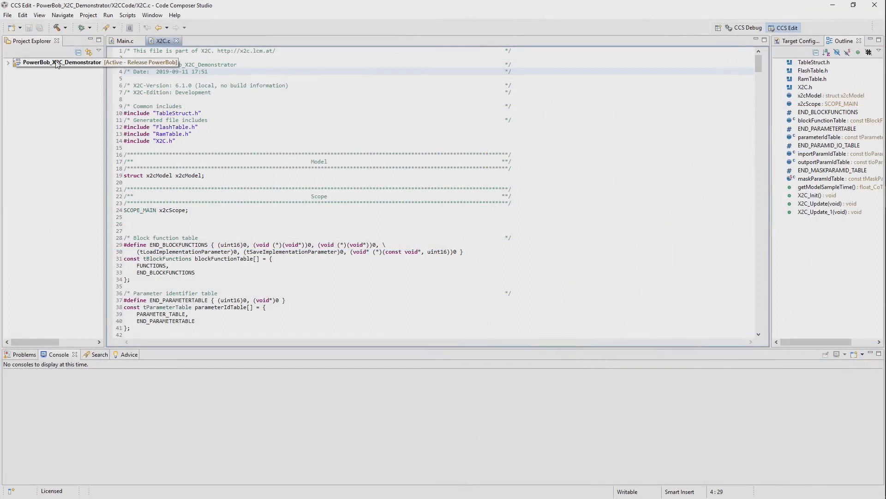
# Step: Build the PowerBob_X2C_Demonstrator project from its Project Explorer context menu
pyautogui.rightClick(56, 64)
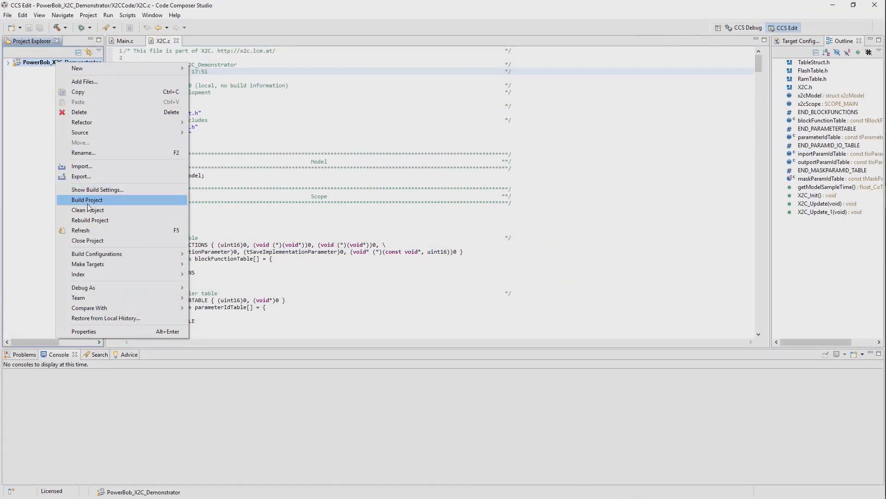
pyautogui.click(88, 201)
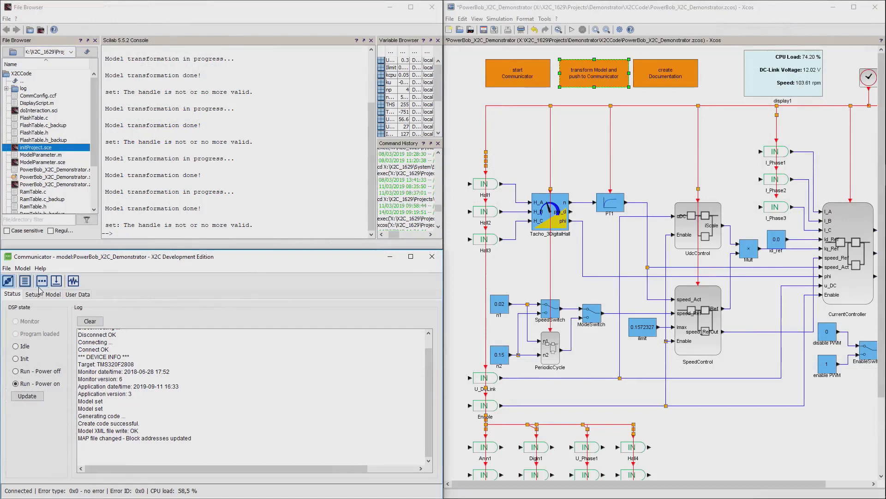
# Step: Flash PowerBob.hex to the target, letting it go idle until the flash reports OK
pyautogui.click(41, 284)
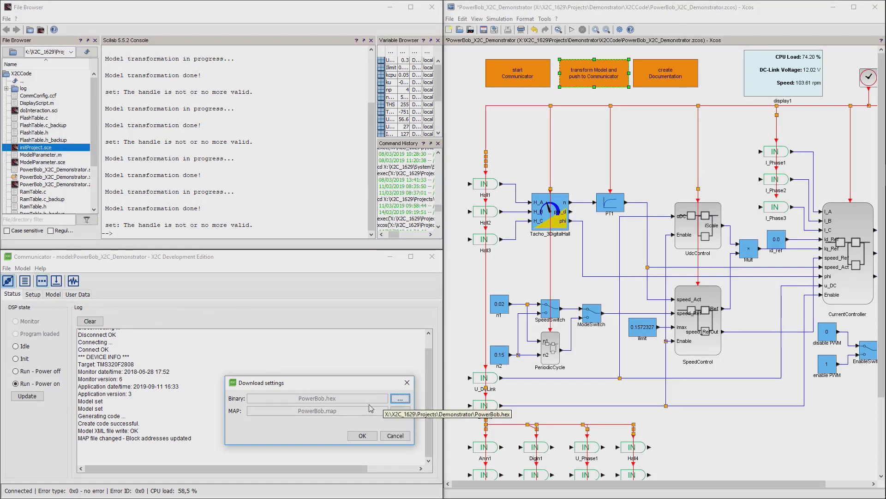
pyautogui.click(351, 437)
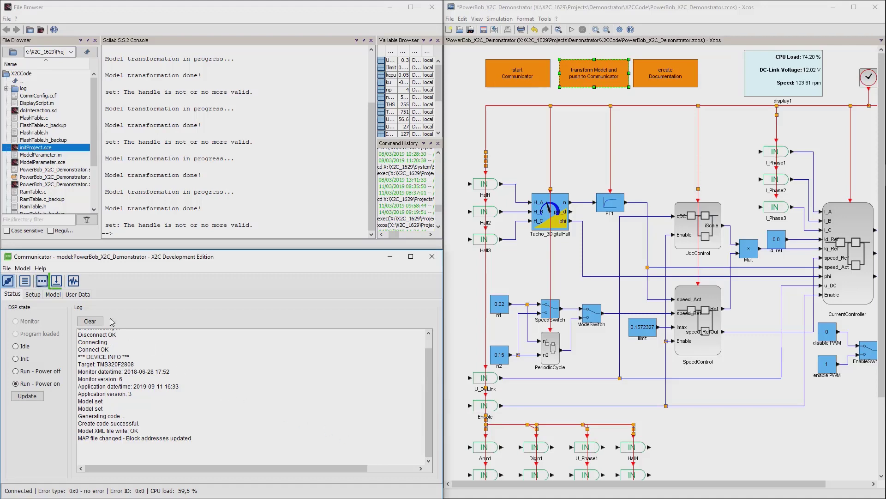
pyautogui.click(56, 280)
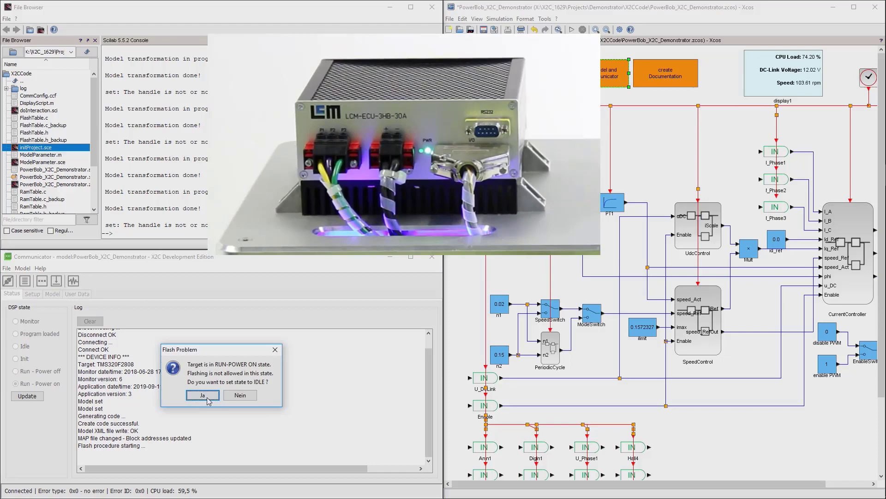
pyautogui.click(208, 399)
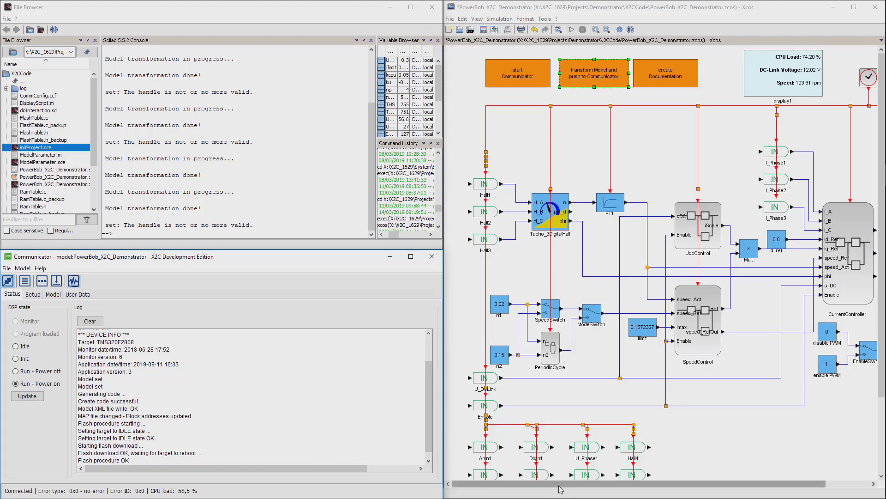
# Step: Change the EnableSwitch block's Toggle parameter from 0 to 1 in the X2C ParameterEditor
pyautogui.moveTo(576, 484); pyautogui.dragTo(617, 485)
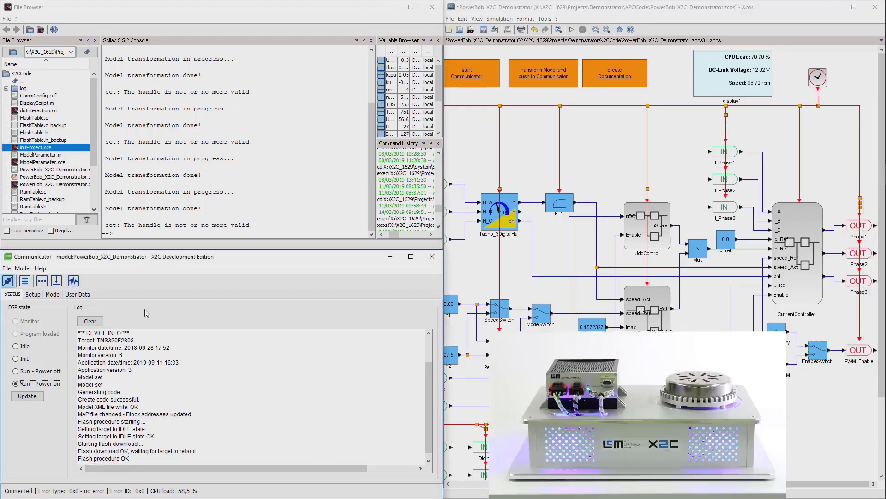
pyautogui.click(817, 350)
pyautogui.doubleClick(818, 350)
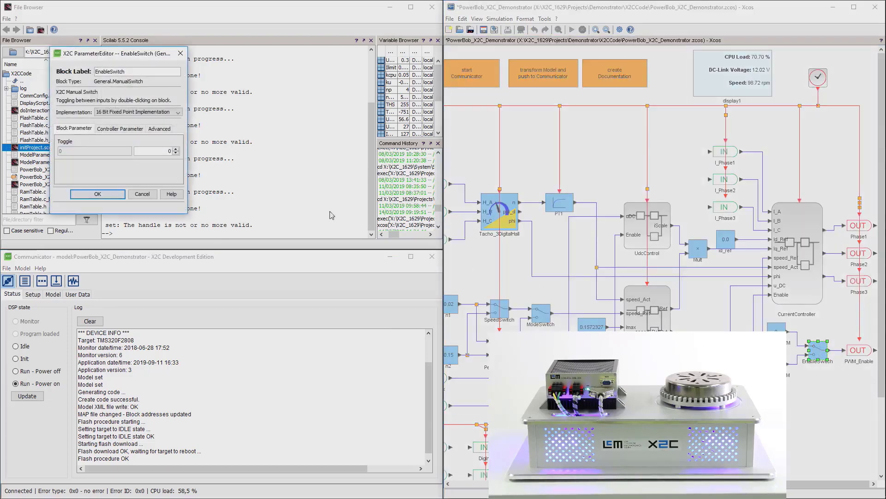
pyautogui.doubleClick(153, 153)
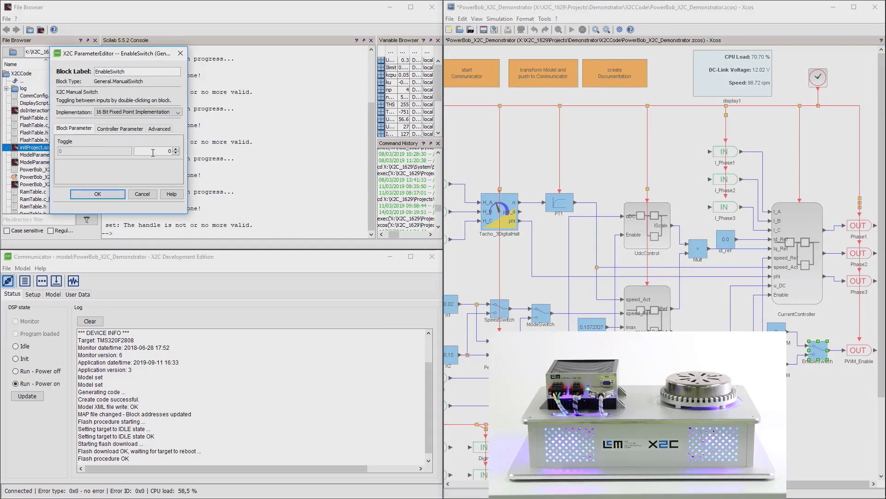
pyautogui.write('1')
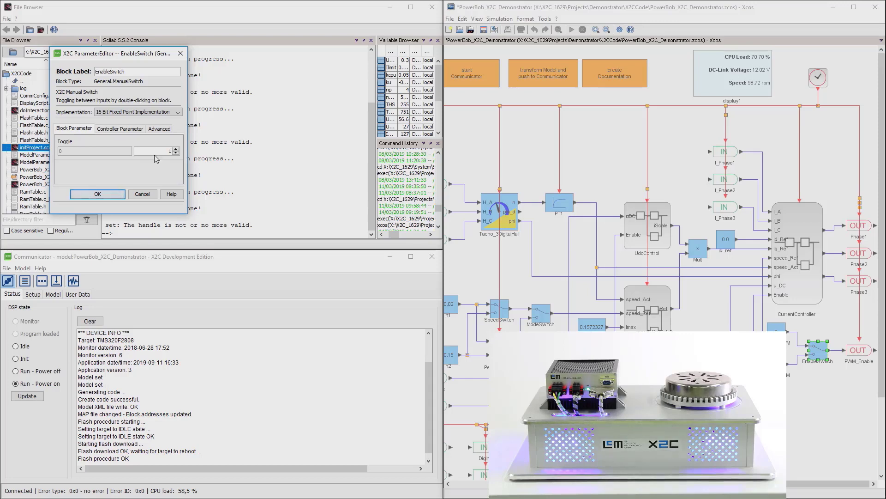
pyautogui.click(114, 196)
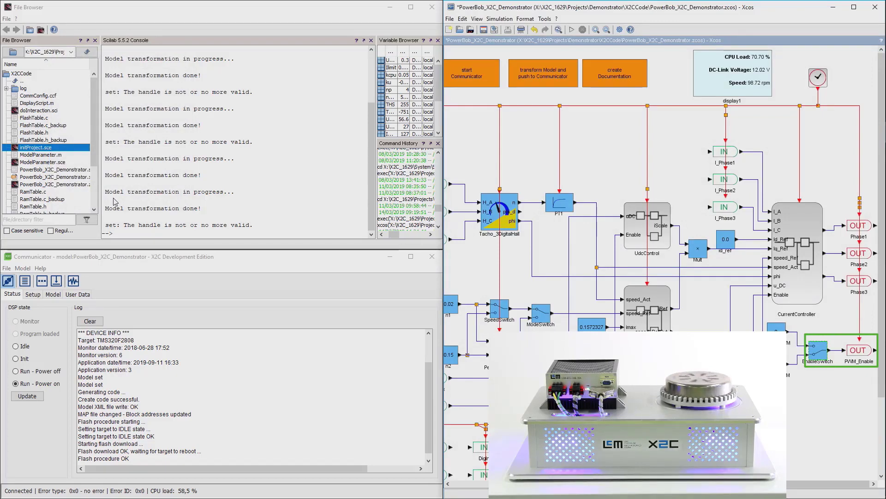
# Step: Open the n1 constant block's parameters and set its live constant factor to 0.060
pyautogui.click(450, 306)
pyautogui.doubleClick(450, 306)
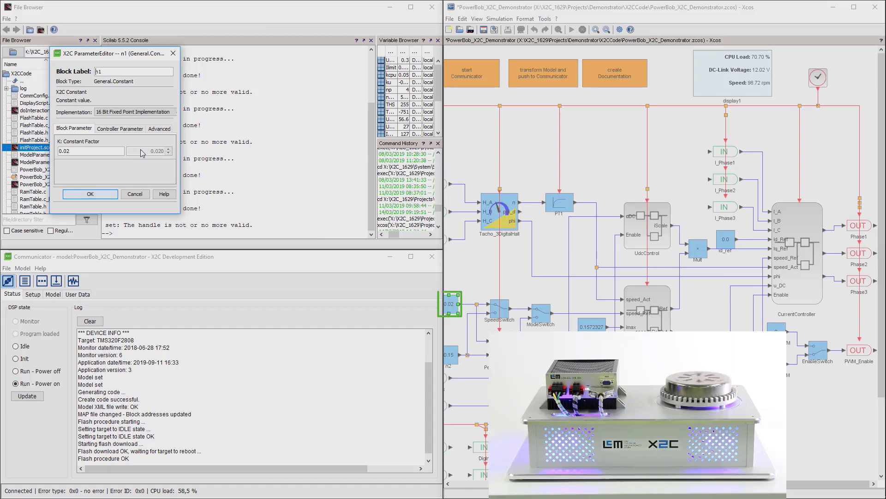
pyautogui.click(141, 150)
pyautogui.write('0.060')
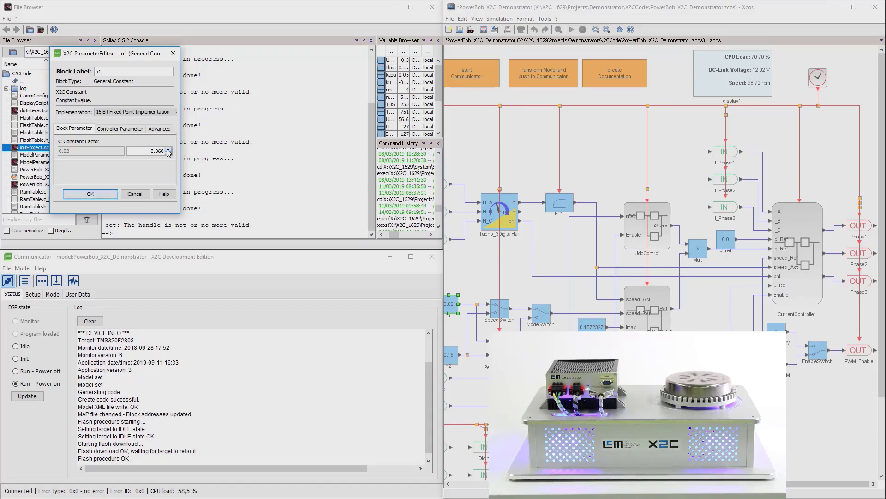
# Step: Apply n1 speed references of 0.06, then higher, refreshing the speed display after each
pyautogui.click(115, 194)
pyautogui.click(734, 64)
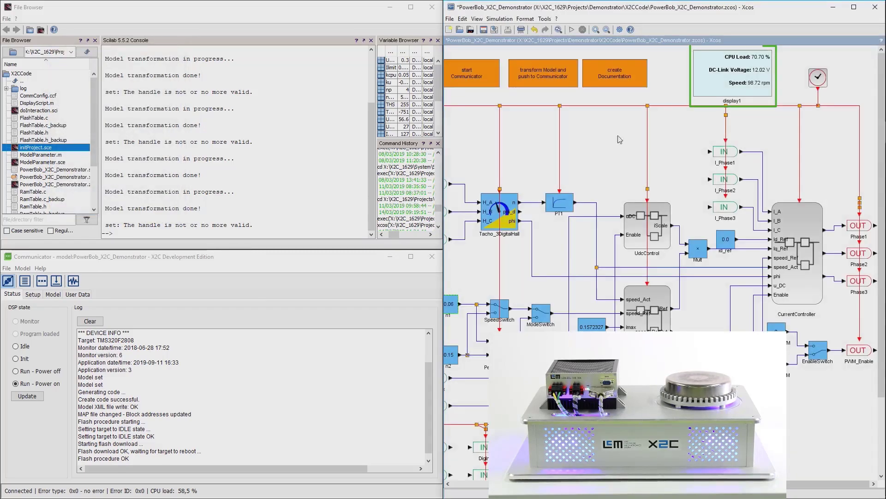
pyautogui.click(734, 65)
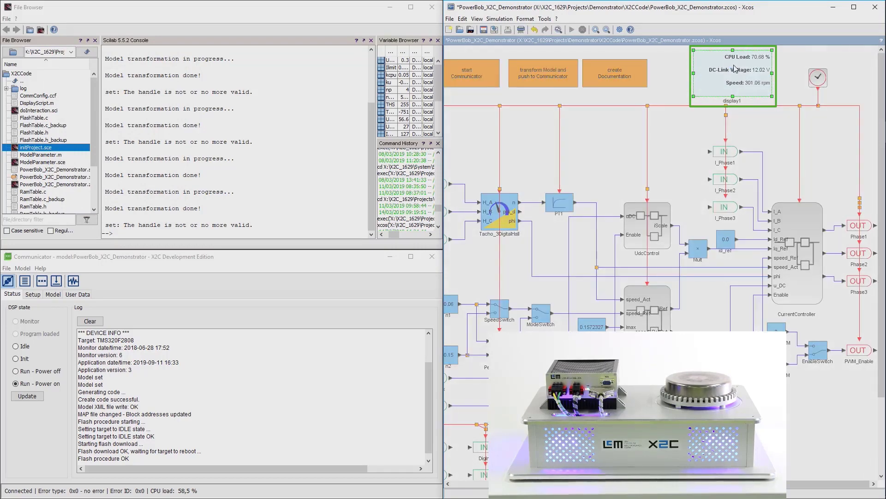
pyautogui.doubleClick(450, 304)
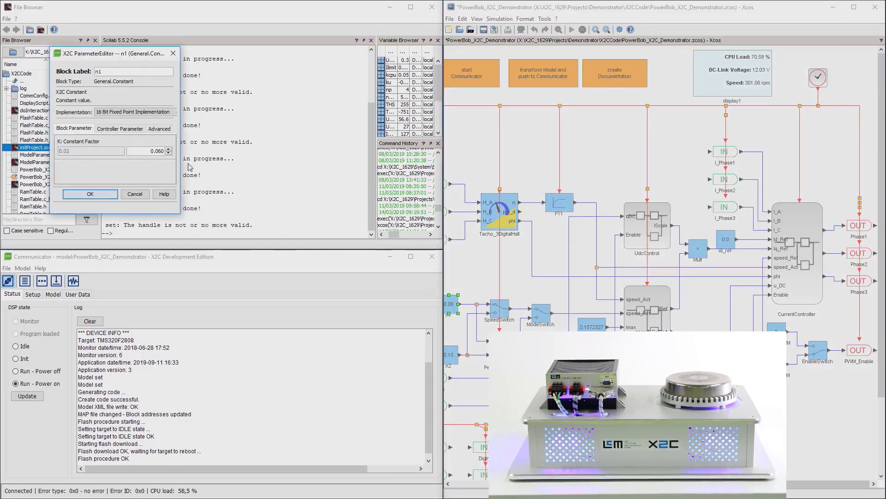
pyautogui.click(169, 149)
pyautogui.click(90, 194)
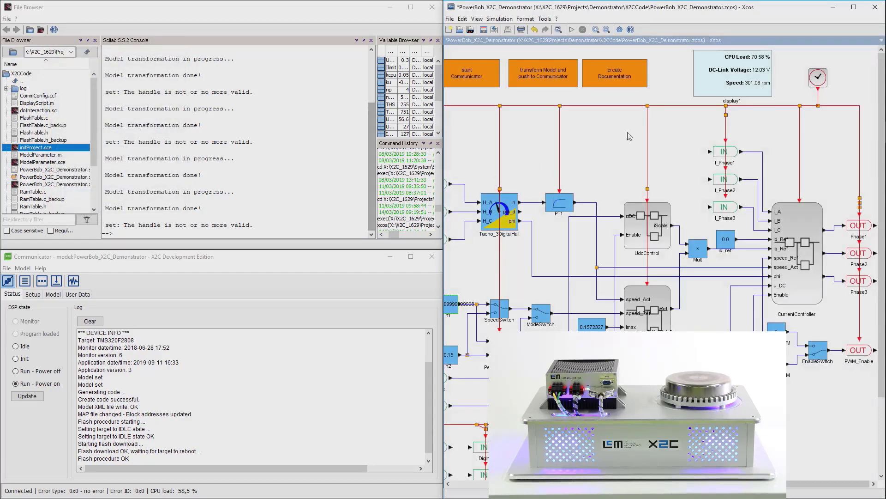
pyautogui.click(699, 78)
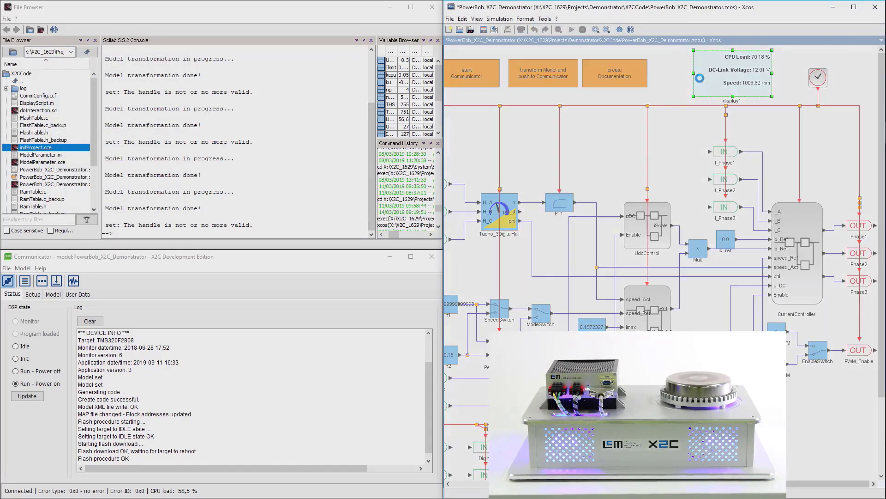
# Step: Return the n1 speed reference to 0.02 and close its editor
pyautogui.doubleClick(454, 311)
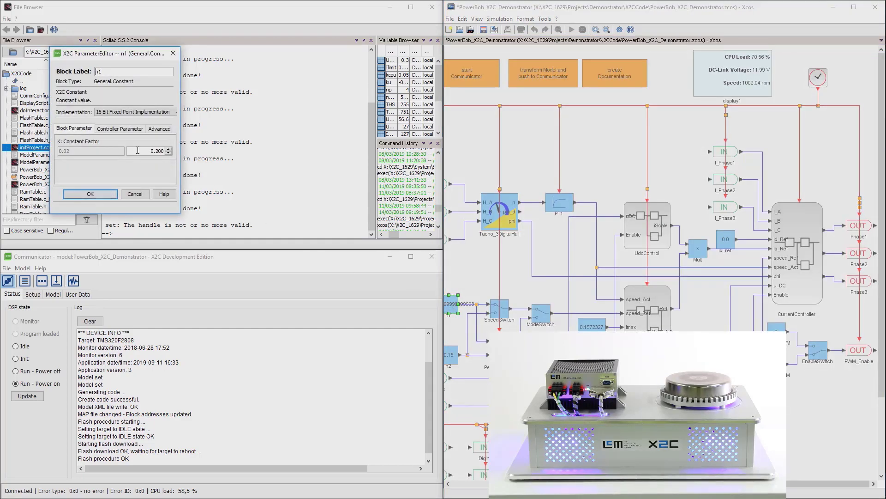
pyautogui.scroll(-12, 138, 151)
pyautogui.click(115, 194)
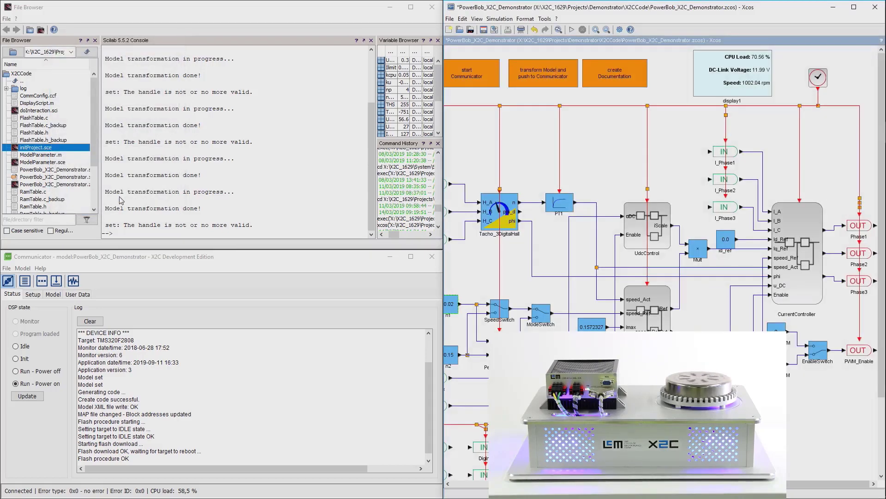
# Step: Open X2C Scope from the Communicator and maximize it full-screen
pyautogui.click(76, 283)
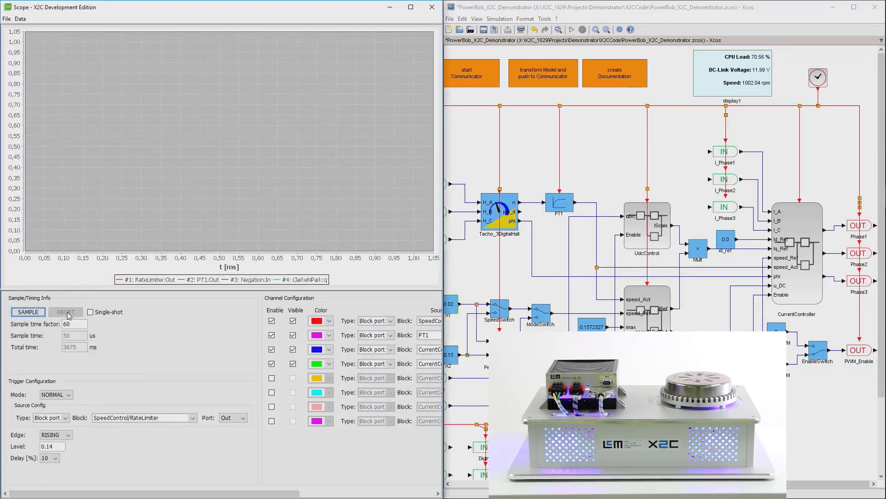
pyautogui.doubleClick(71, 324)
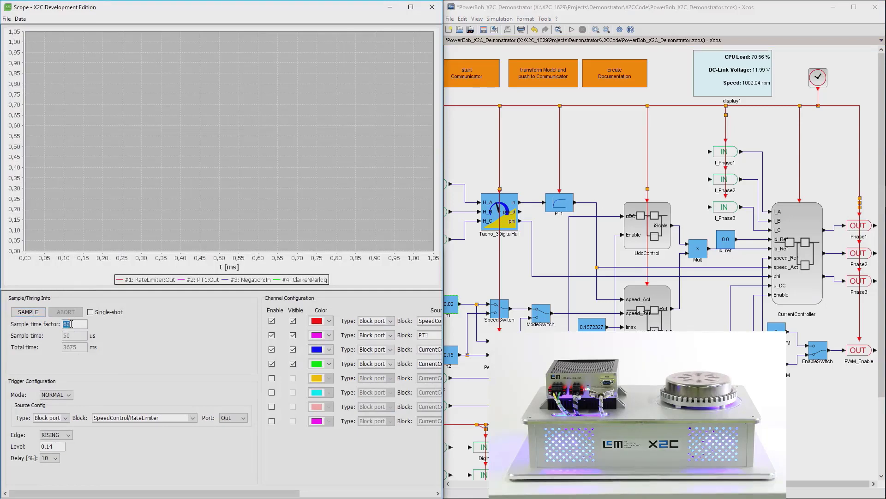
pyautogui.doubleClick(197, 12)
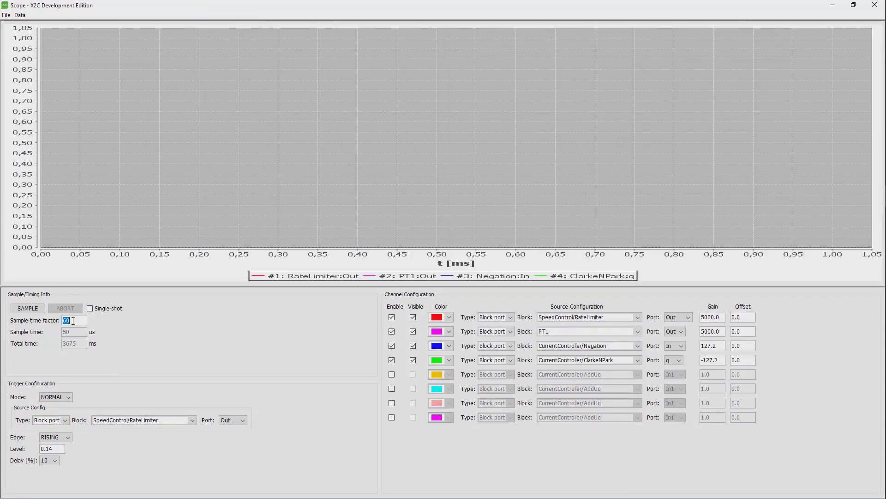
# Step: Set sample time factor 1, AUTO triggering, and disable channels 3 and 4
pyautogui.write('1')
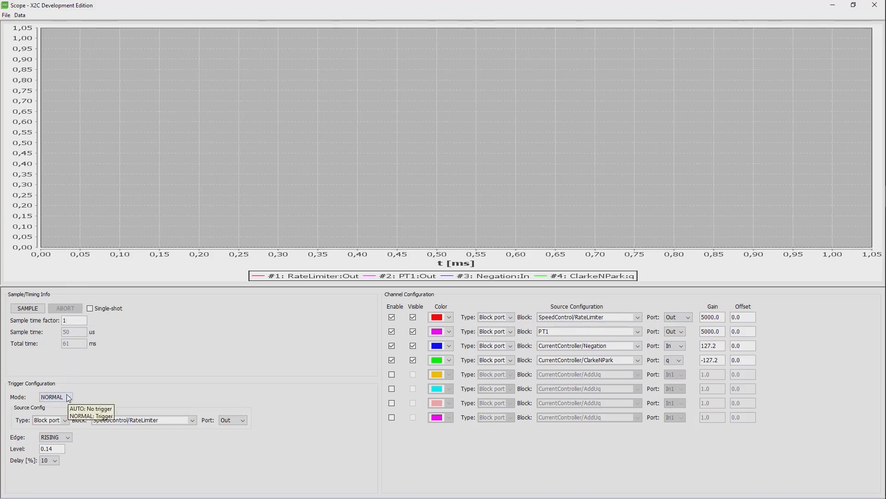
pyautogui.moveTo(56, 397)
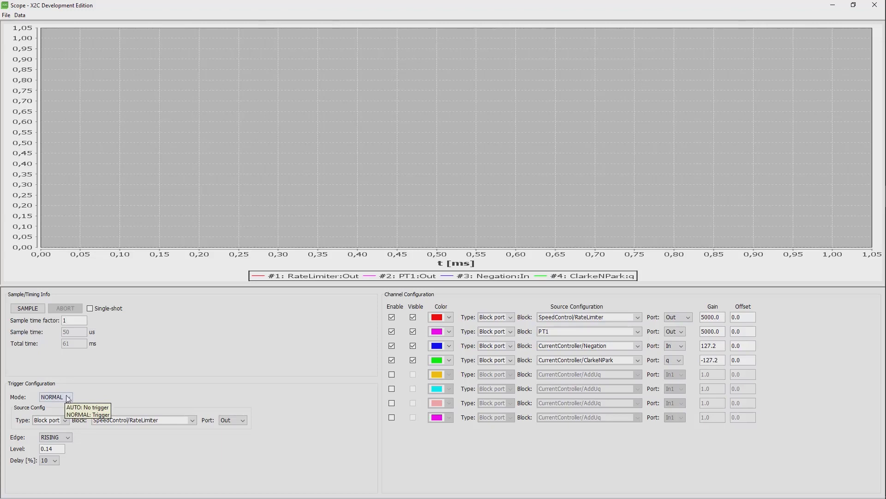
pyautogui.click(68, 397)
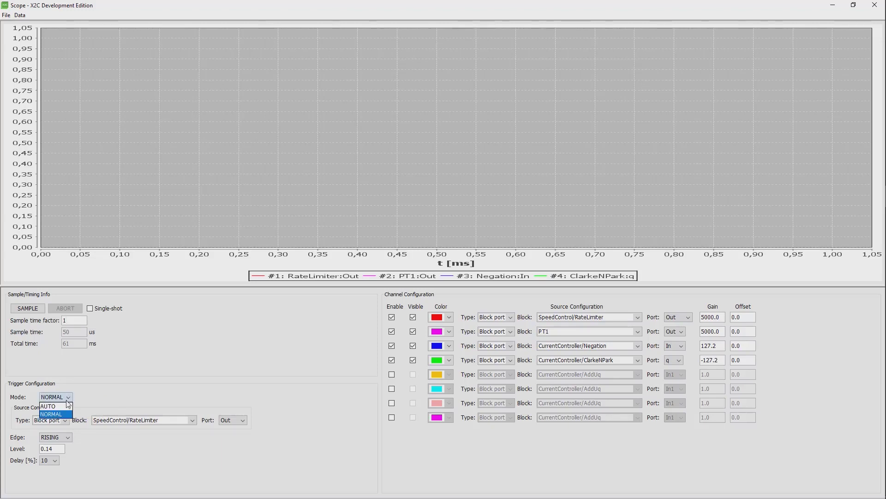
pyautogui.click(68, 406)
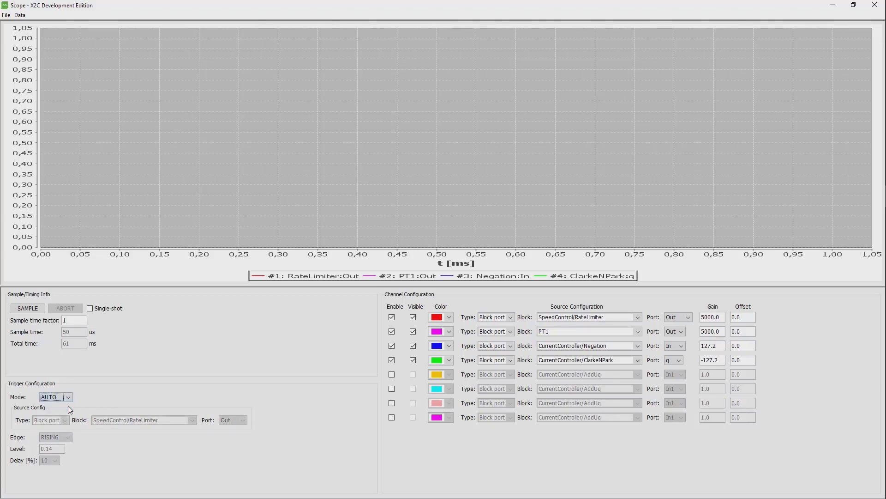
pyautogui.click(391, 359)
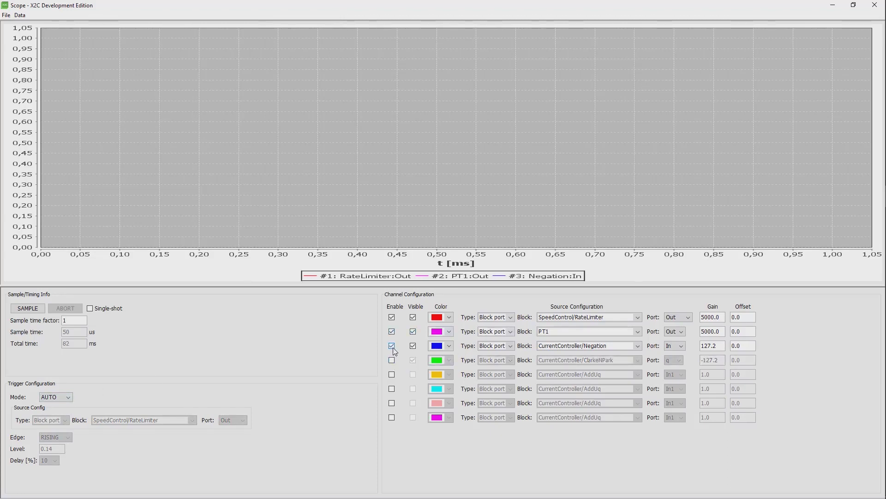
pyautogui.click(392, 346)
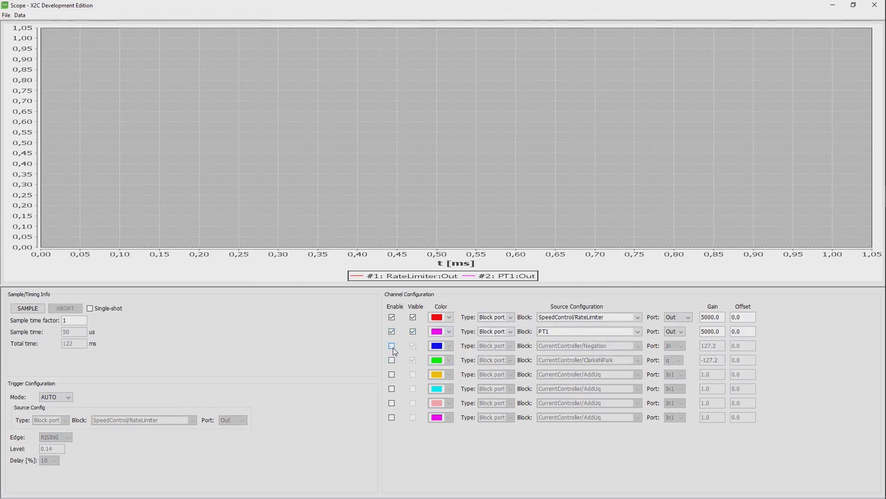
# Step: Keep channel 1's colour red and bring up its source Type choices
pyautogui.click(449, 317)
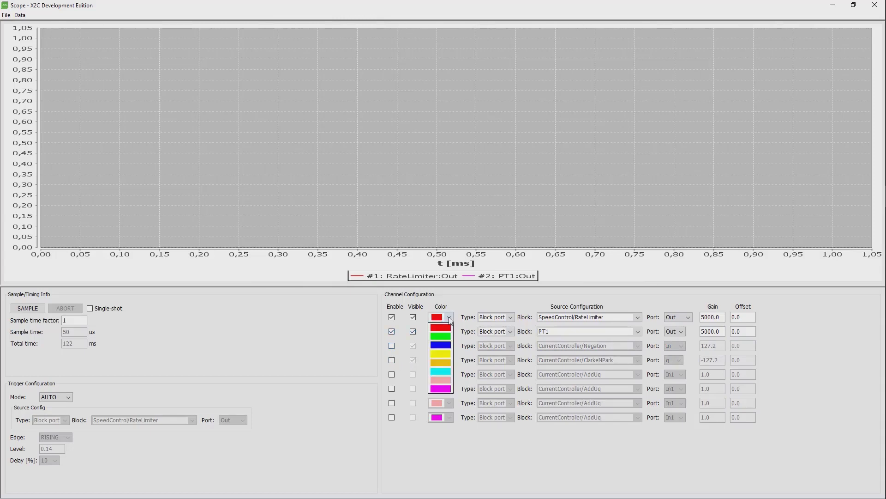
pyautogui.click(450, 318)
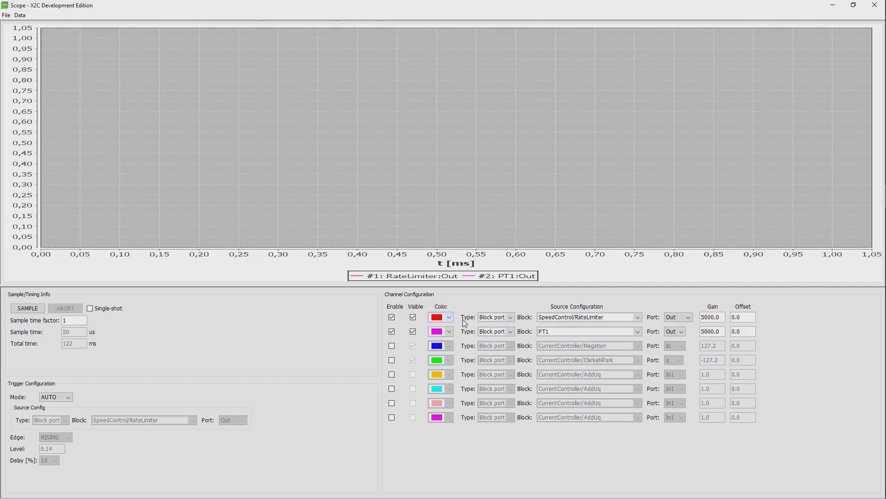
pyautogui.click(510, 318)
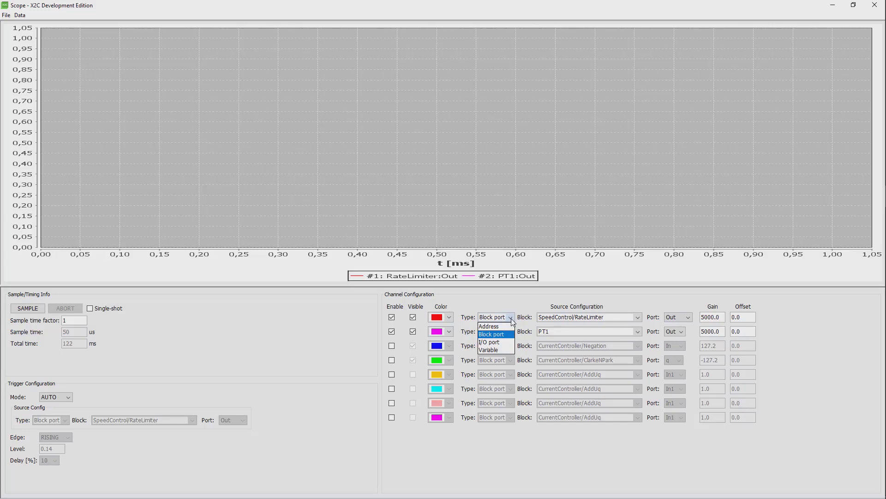
# Step: Keep Block port as channel 1's source type and start sampling
pyautogui.click(511, 319)
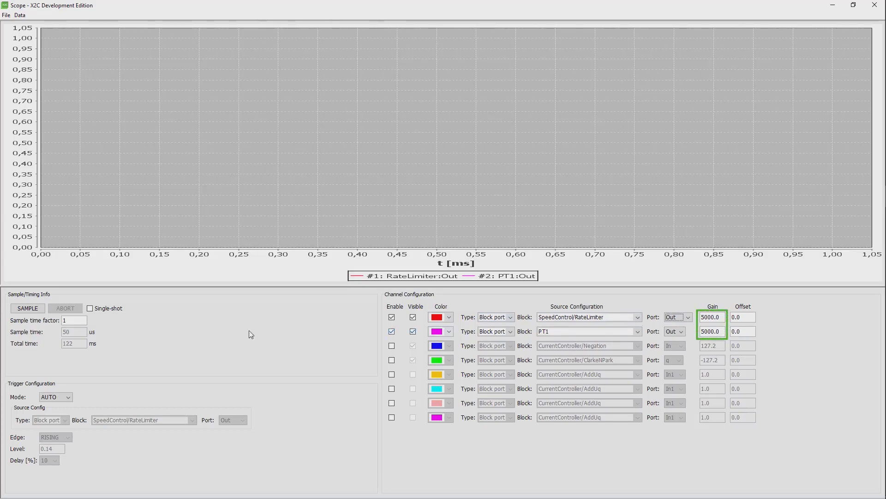
pyautogui.click(38, 310)
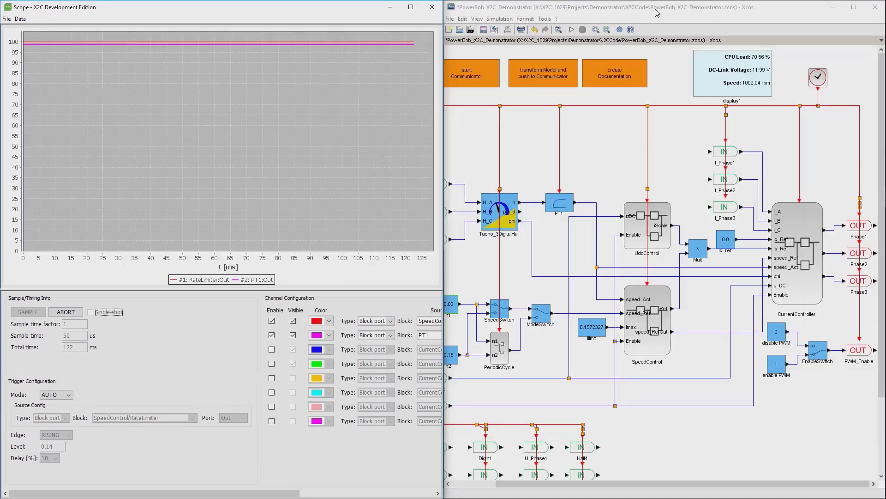
# Step: Scroll n1's live Constant Factor up and down while watching the traces, ending at 0.020
pyautogui.click(451, 303)
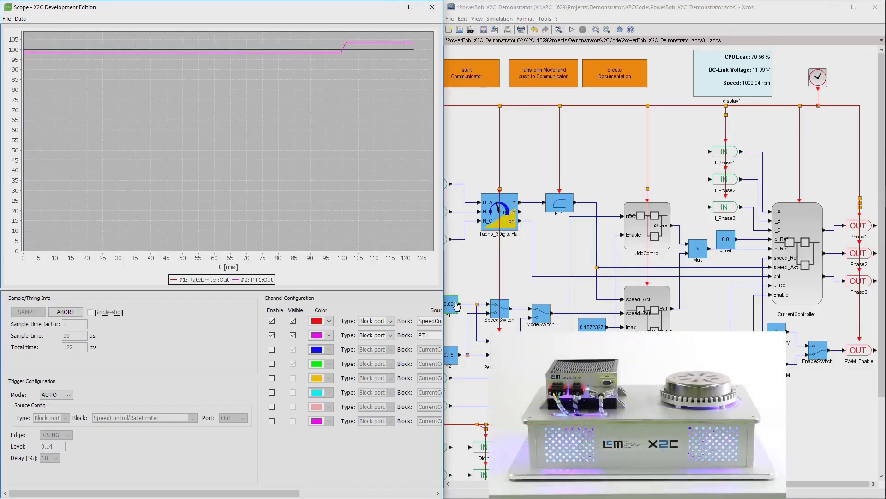
pyautogui.doubleClick(451, 304)
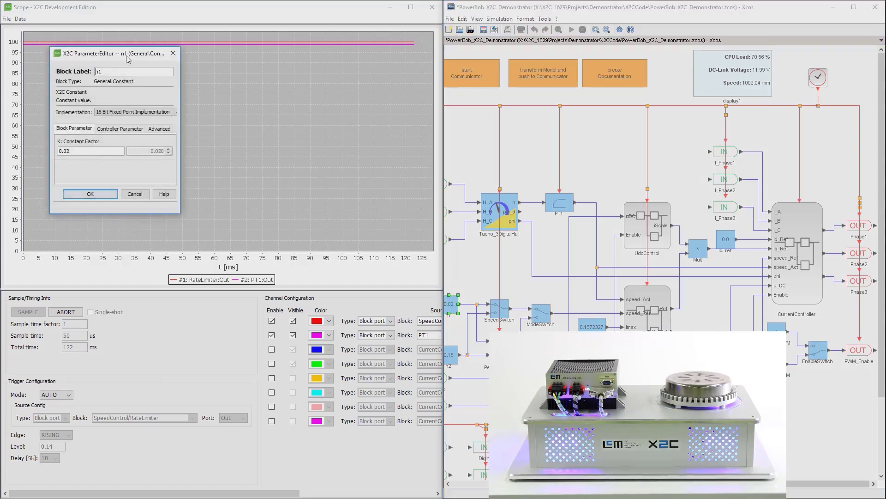
pyautogui.moveTo(128, 60)
pyautogui.mouseDown()
pyautogui.moveTo(547, 82)
pyautogui.moveTo(540, 101)
pyautogui.mouseUp()
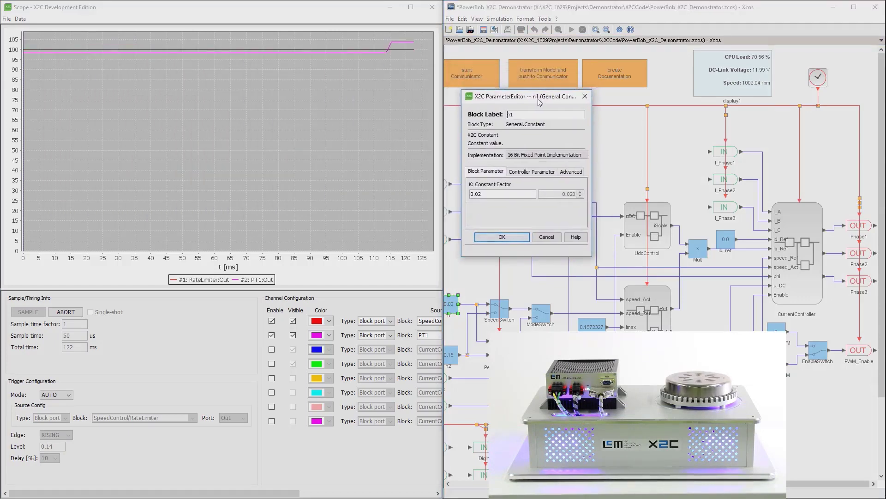
pyautogui.click(550, 194)
pyautogui.scroll(2, 551, 194)
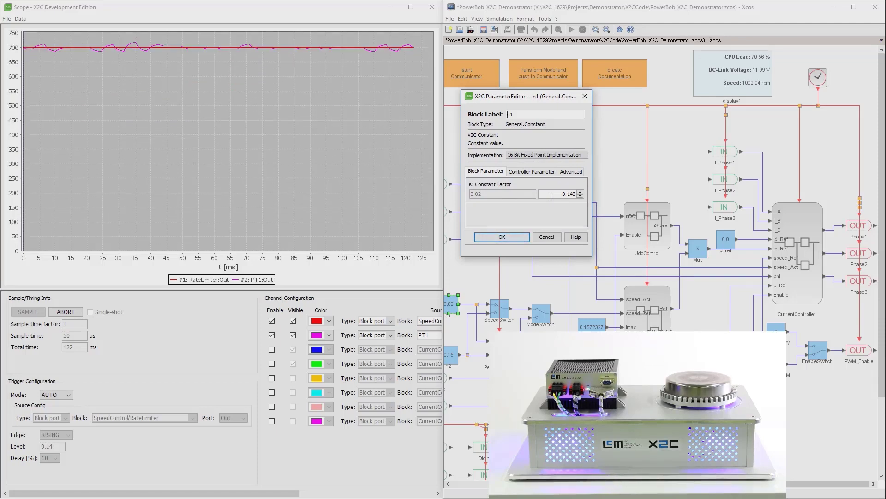
pyautogui.scroll(8, 551, 195)
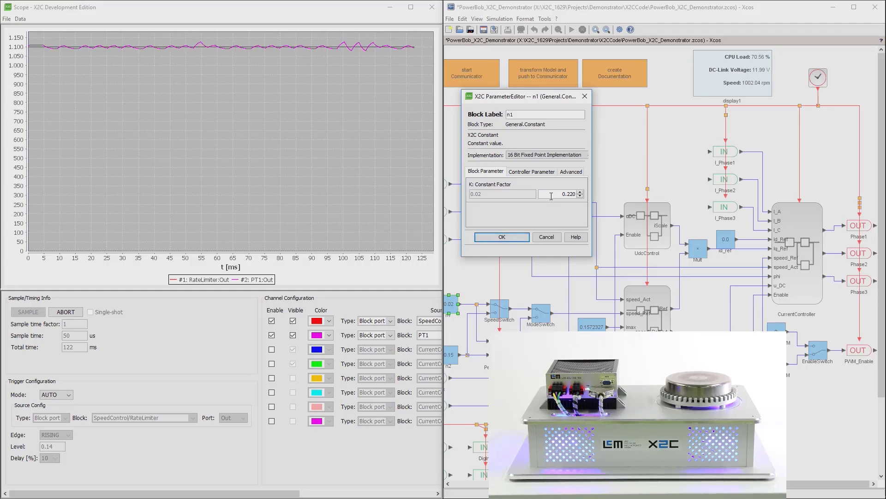
pyautogui.scroll(-16, 551, 196)
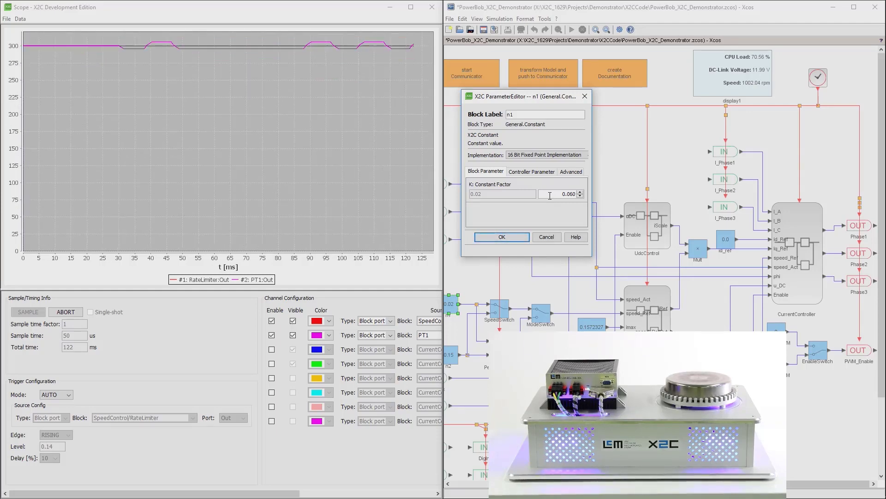
pyautogui.scroll(-4, 551, 195)
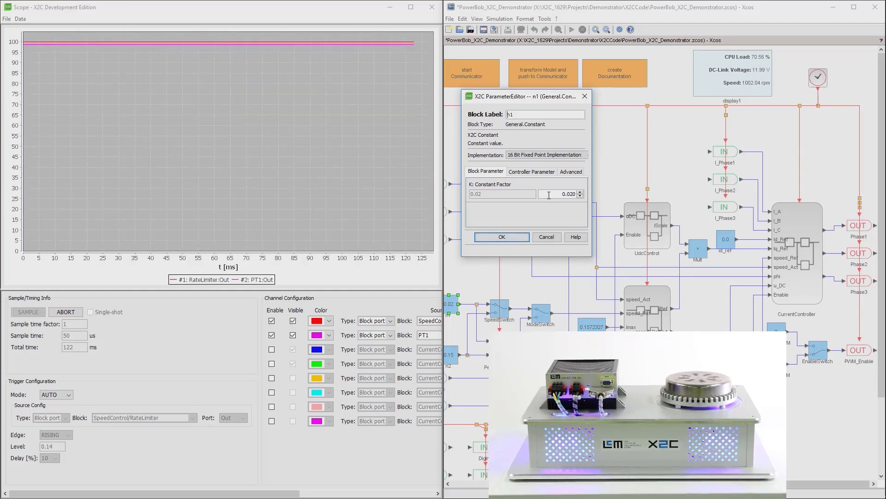
pyautogui.scroll(16, 549, 195)
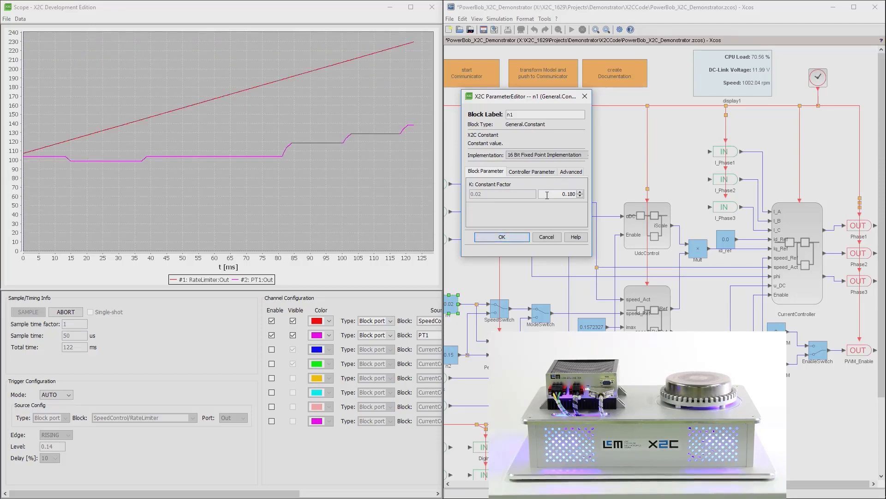
pyautogui.scroll(-16, 547, 195)
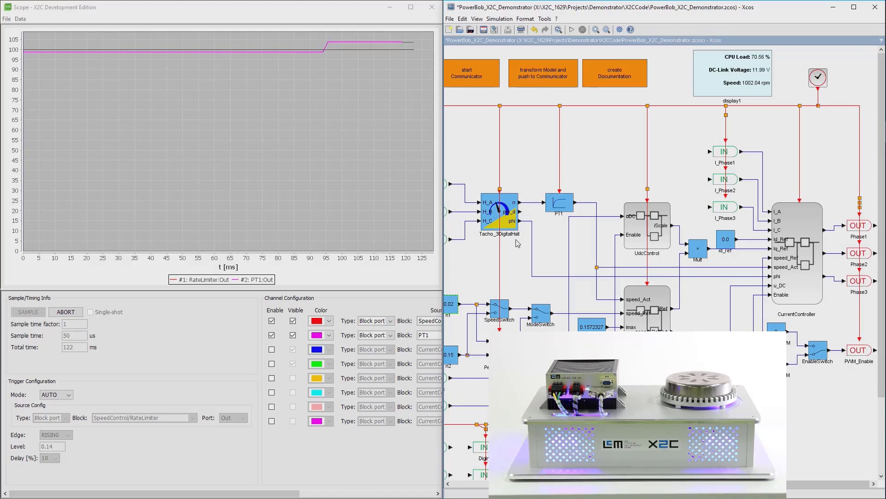
# Step: Set sample time factor 60, NORMAL triggering, enable channels 3 and 4, and start sampling
pyautogui.click(66, 312)
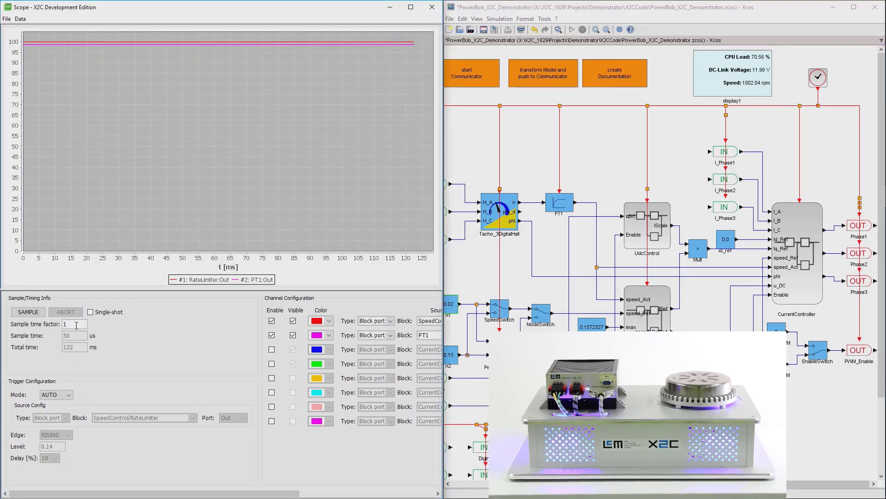
pyautogui.doubleClick(76, 325)
pyautogui.write('60')
pyautogui.press('Return')
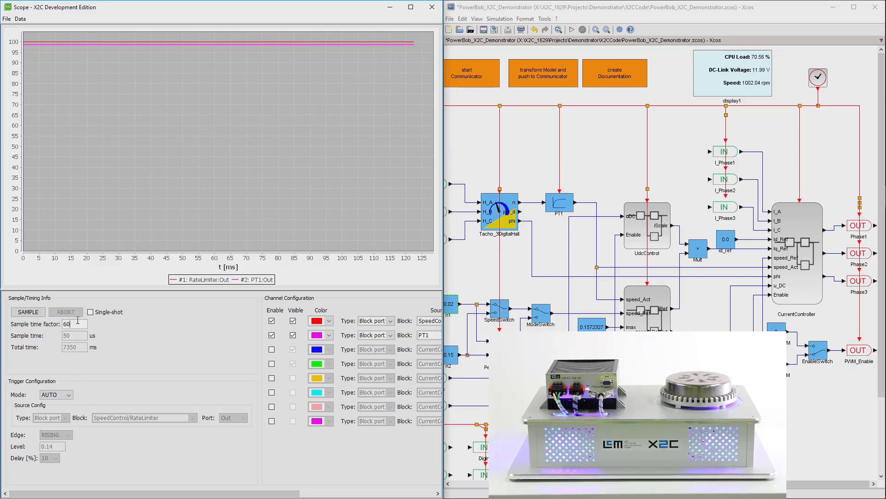
pyautogui.click(70, 397)
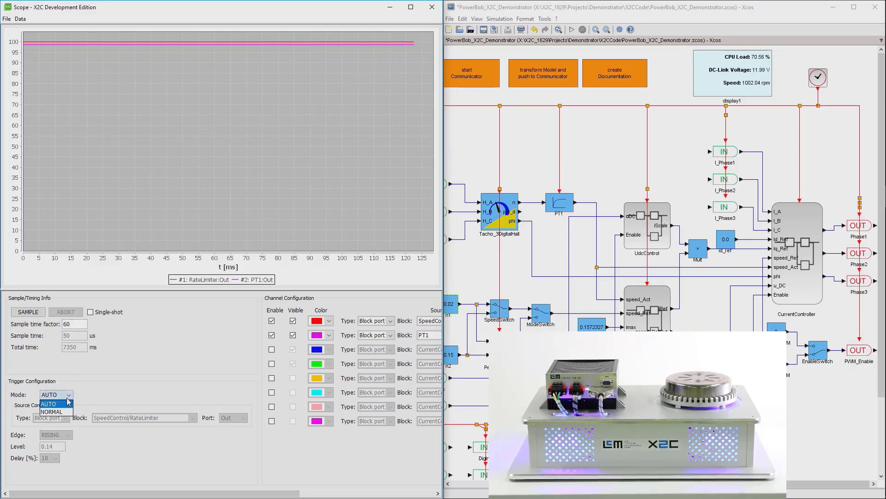
pyautogui.click(67, 413)
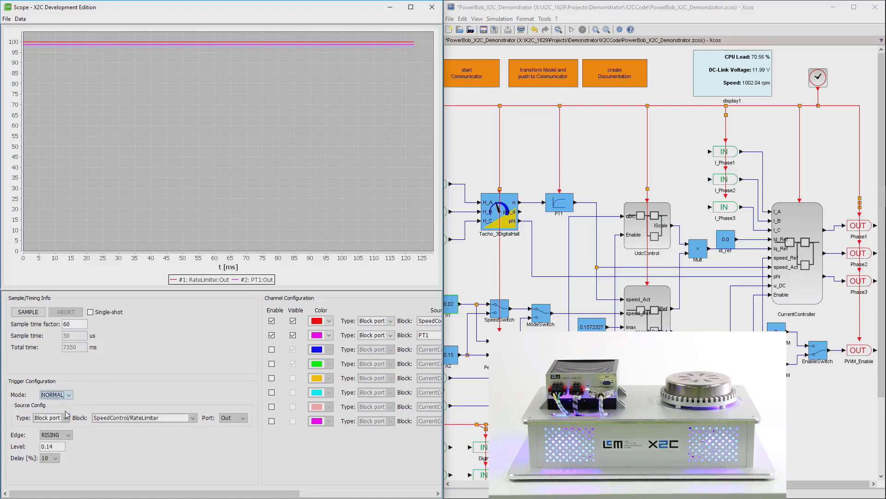
pyautogui.click(271, 363)
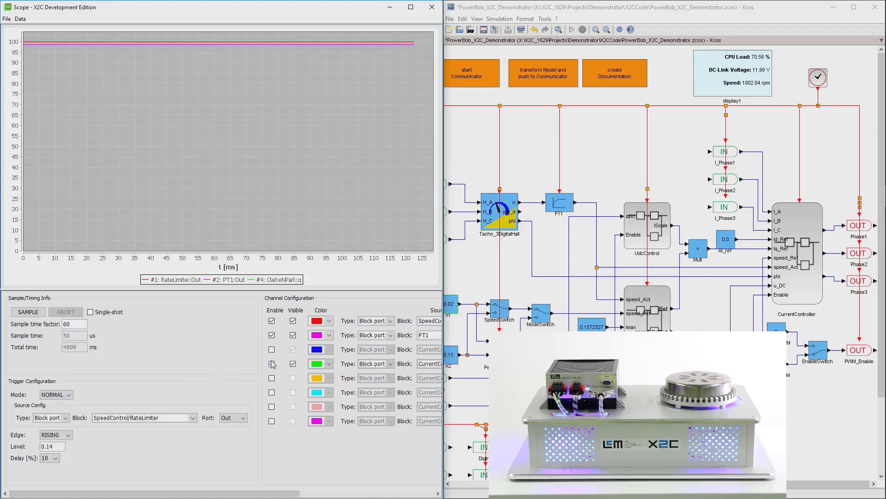
pyautogui.click(271, 349)
pyautogui.click(33, 312)
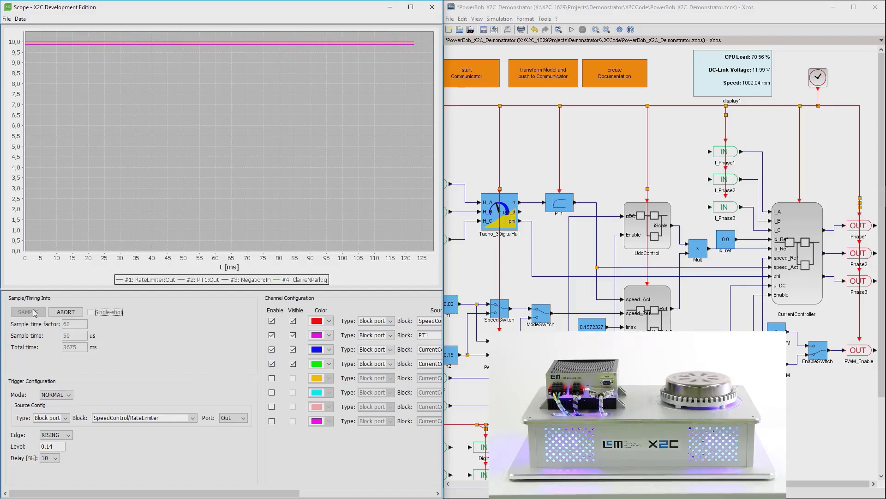
# Step: Set the ModeSwitch block's Toggle parameter to 1
pyautogui.doubleClick(539, 314)
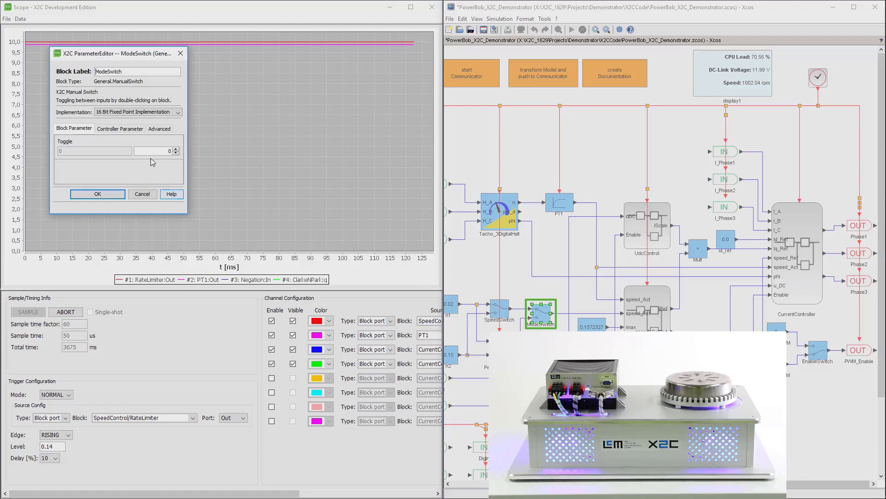
pyautogui.doubleClick(146, 150)
pyautogui.write('1')
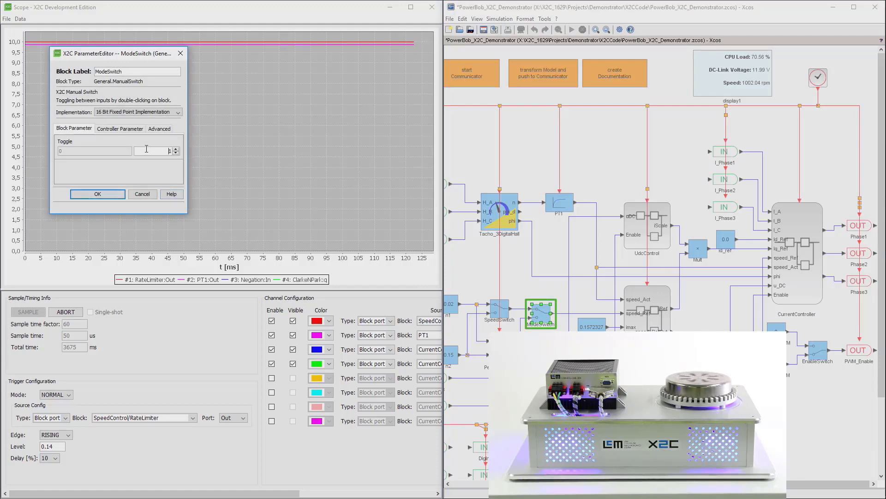
pyautogui.click(120, 193)
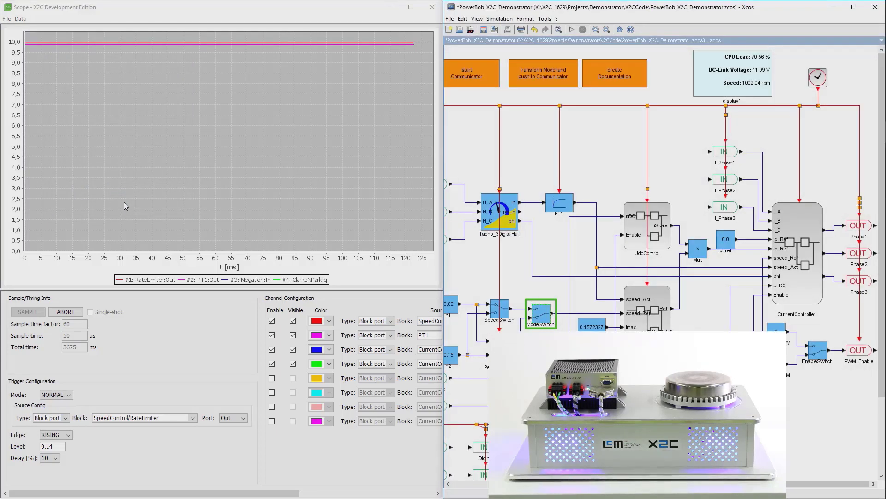